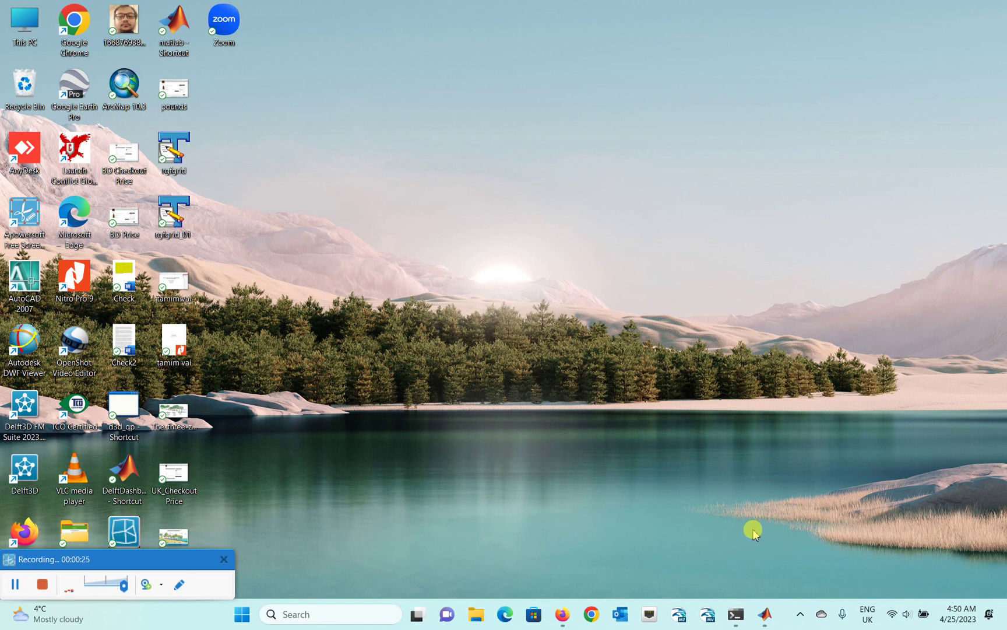
Switch to Delft Dashboard and clear the floating recorder window off its grid parameter fields.
mouse_move(765, 620)
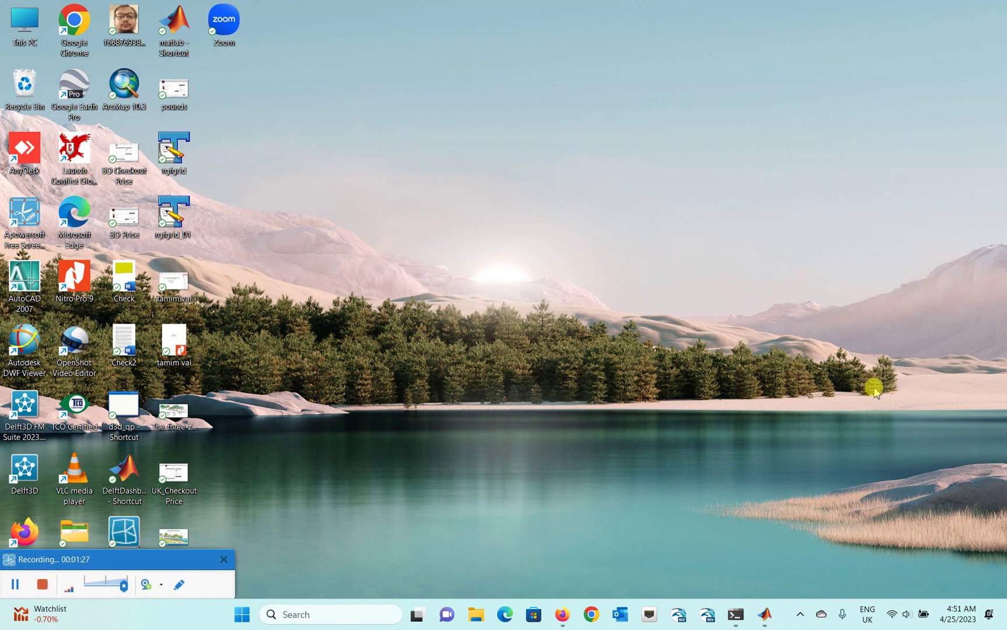
left_click(767, 614)
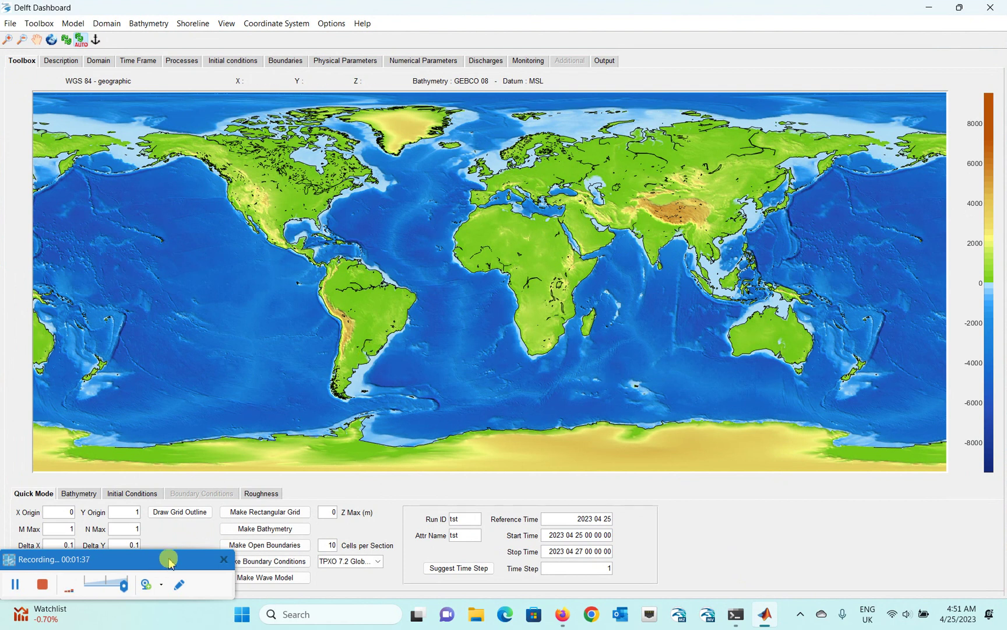
left_click_drag(169, 561, 952, 558)
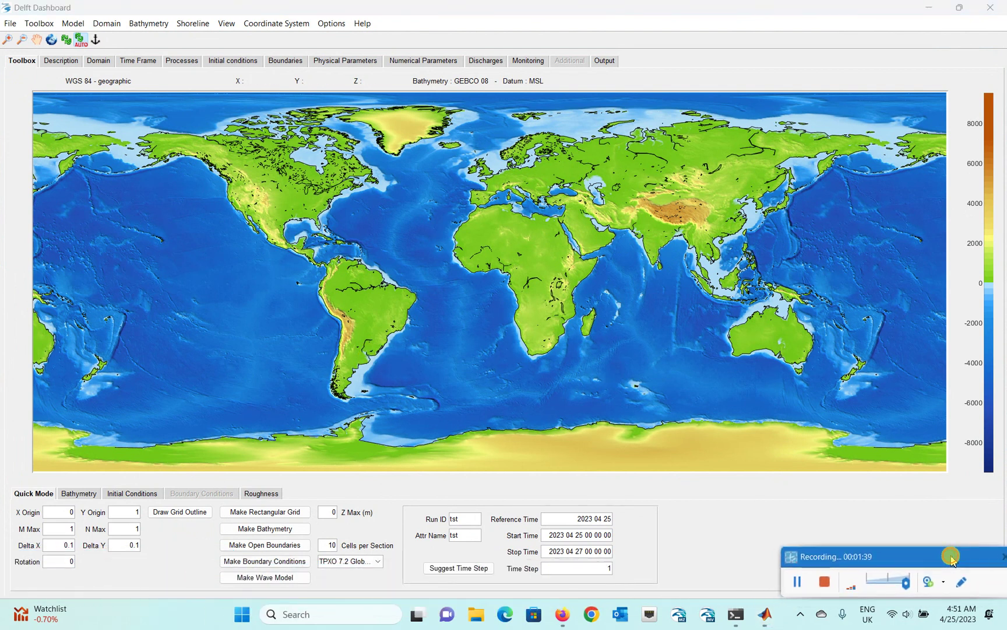
Look through the available bathymetry sources, including the datasets offered under BODC.
left_click(85, 496)
left_click(158, 26)
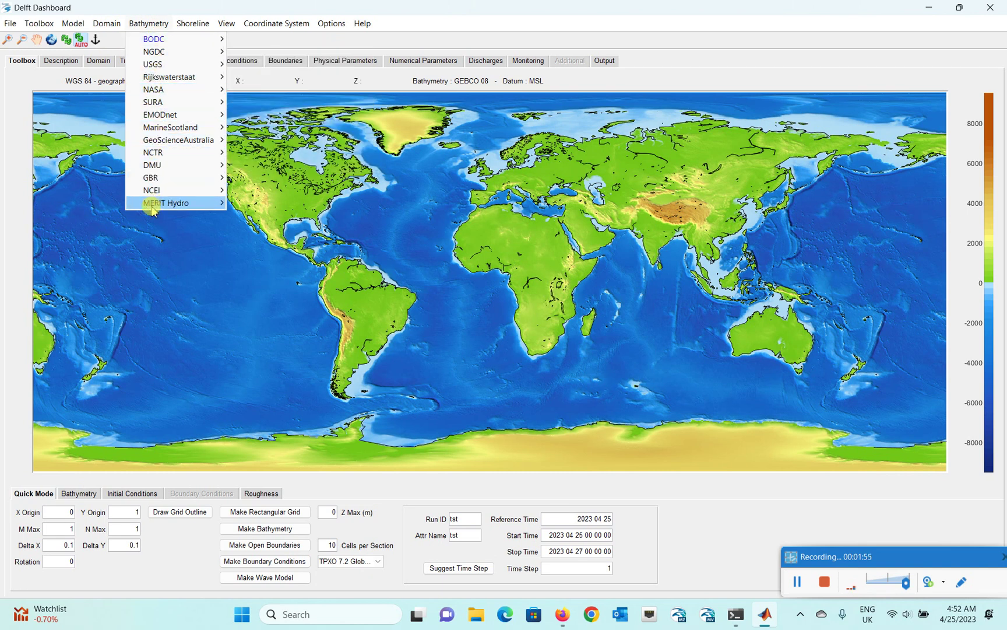
mouse_move(161, 41)
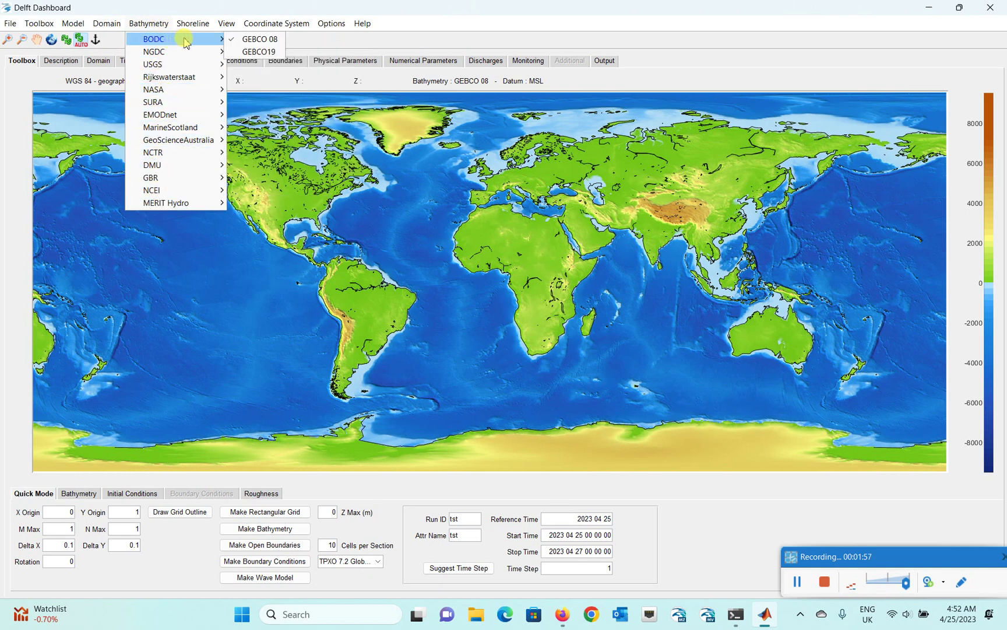
left_click(328, 44)
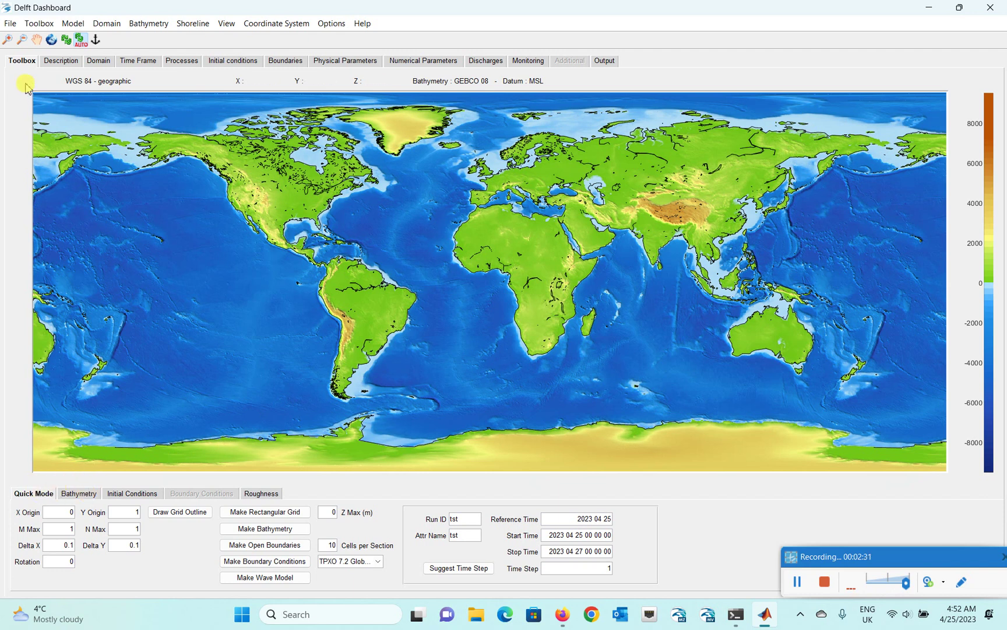
Add the GEBCO 08 dataset to the Model Maker's bathymetry selection to check its datum.
left_click(81, 497)
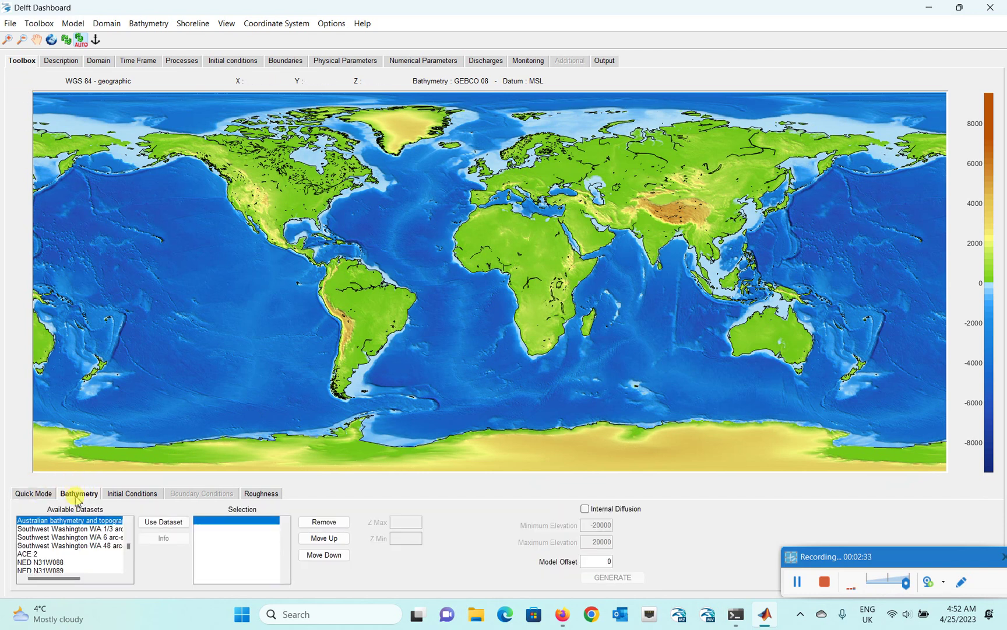
left_click(37, 24)
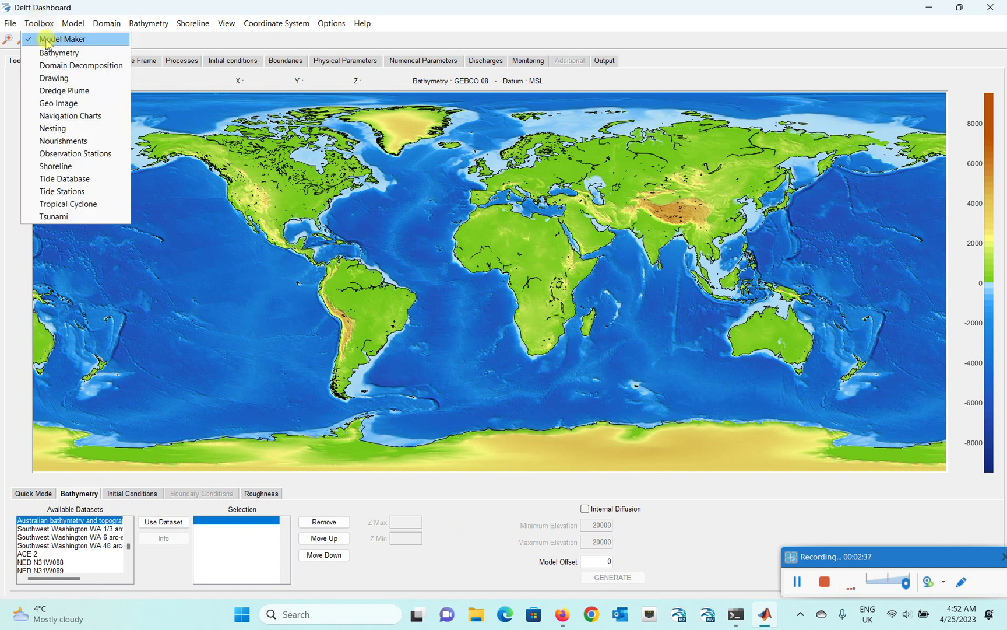
left_click(52, 39)
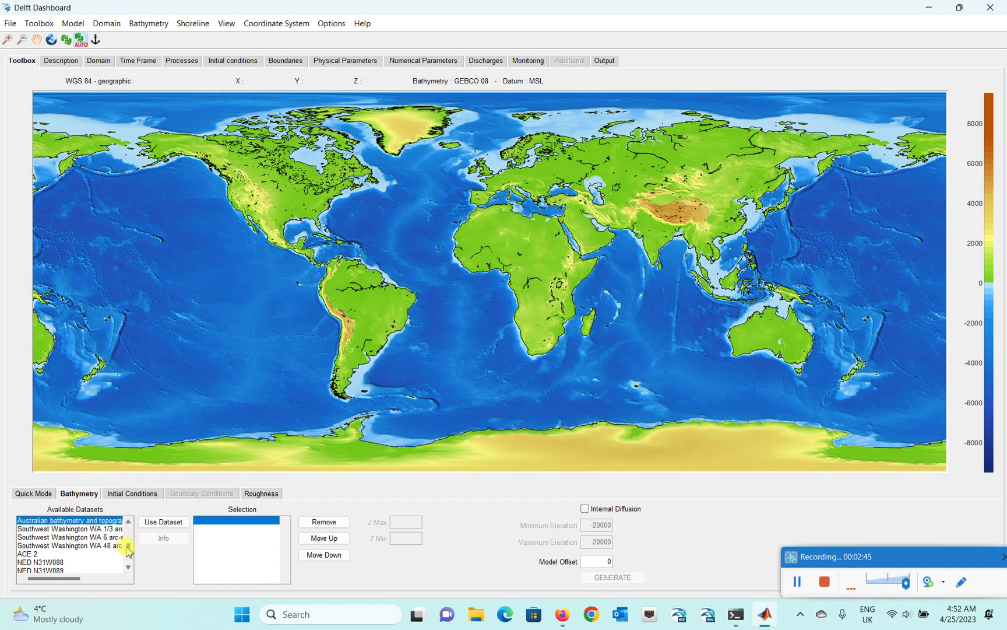
scroll(127, 536, "up", 5)
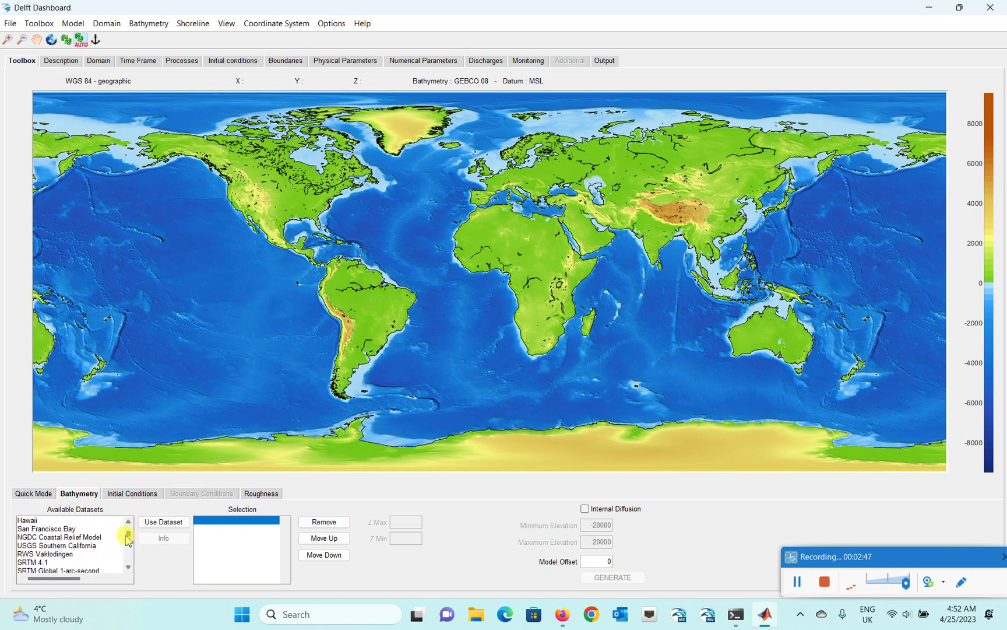
scroll(129, 535, "up", 2)
left_click(61, 520)
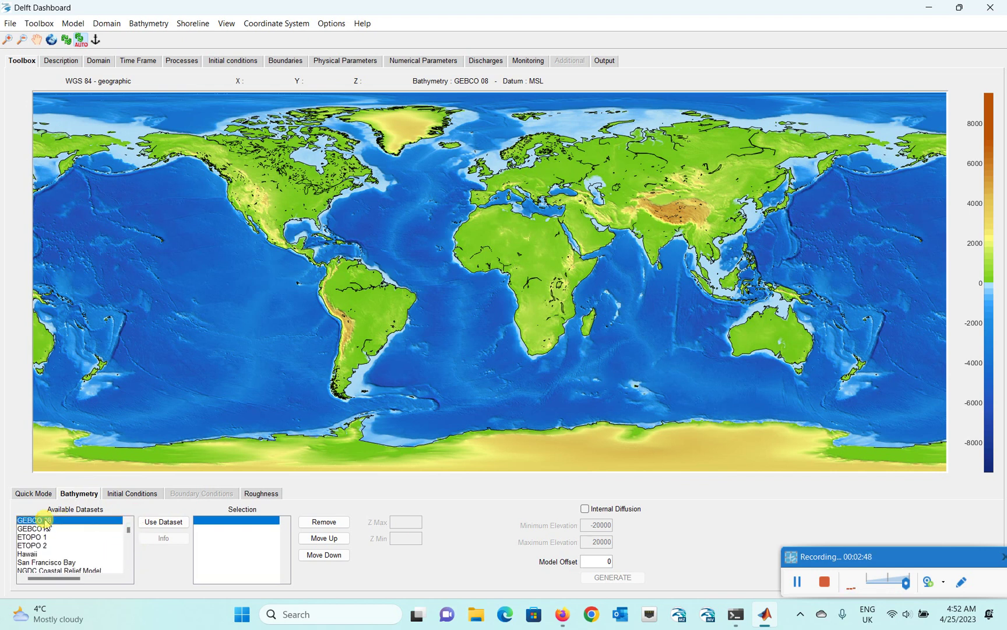
left_click(163, 522)
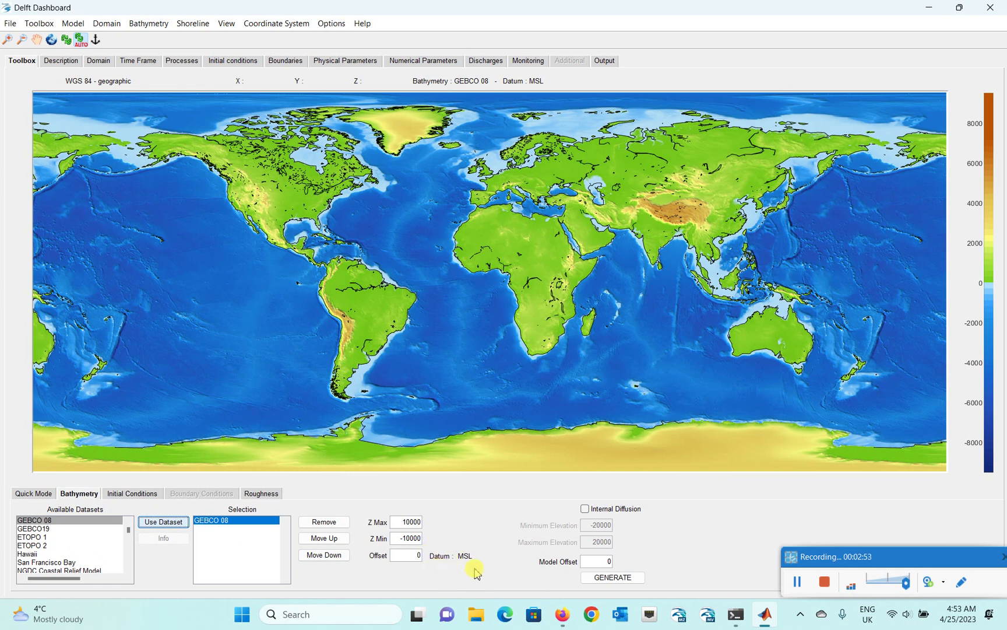
Replace GEBCO 08 with the SRTM 4.1 dataset in the bathymetry selection to check its datum.
scroll(130, 533, "down", 3)
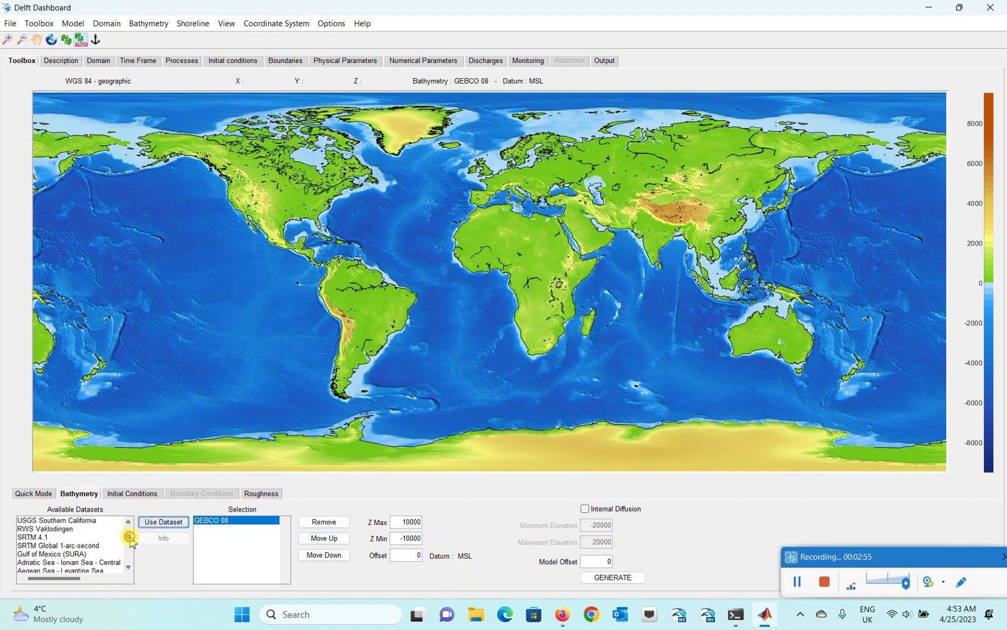
left_click(46, 536)
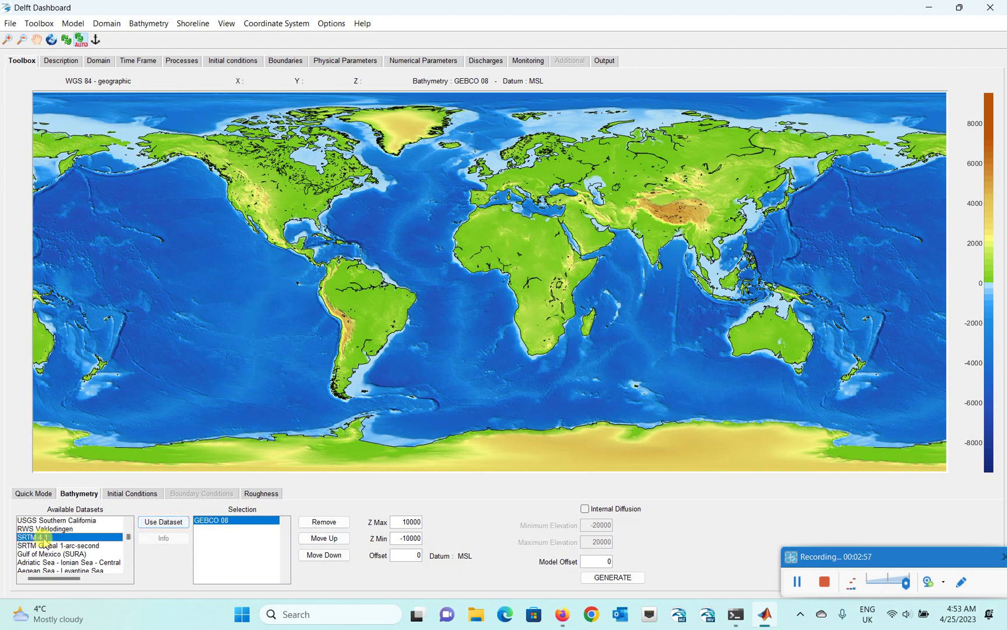
left_click(228, 519)
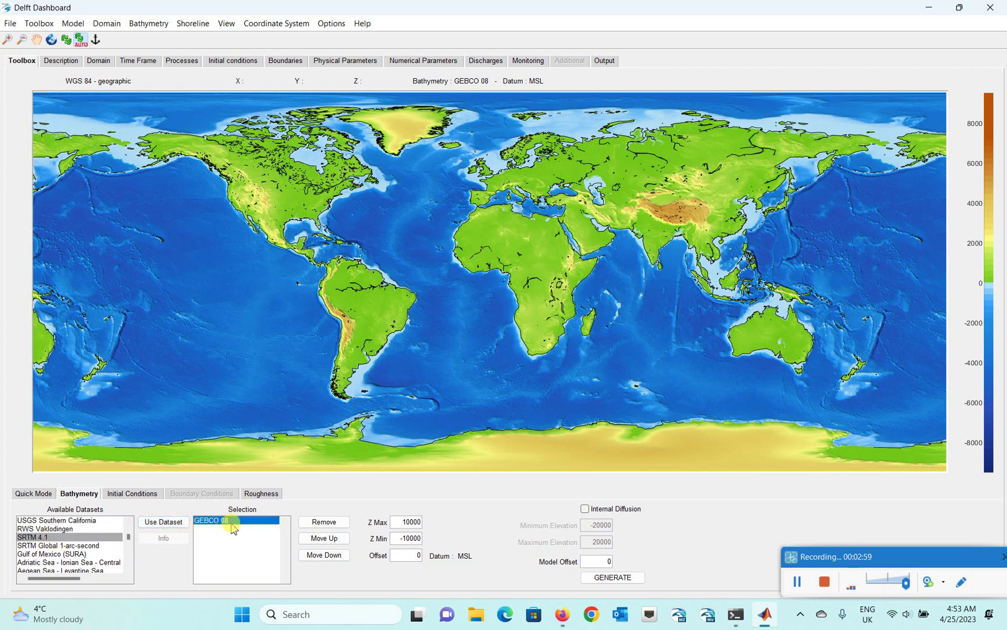
left_click(324, 521)
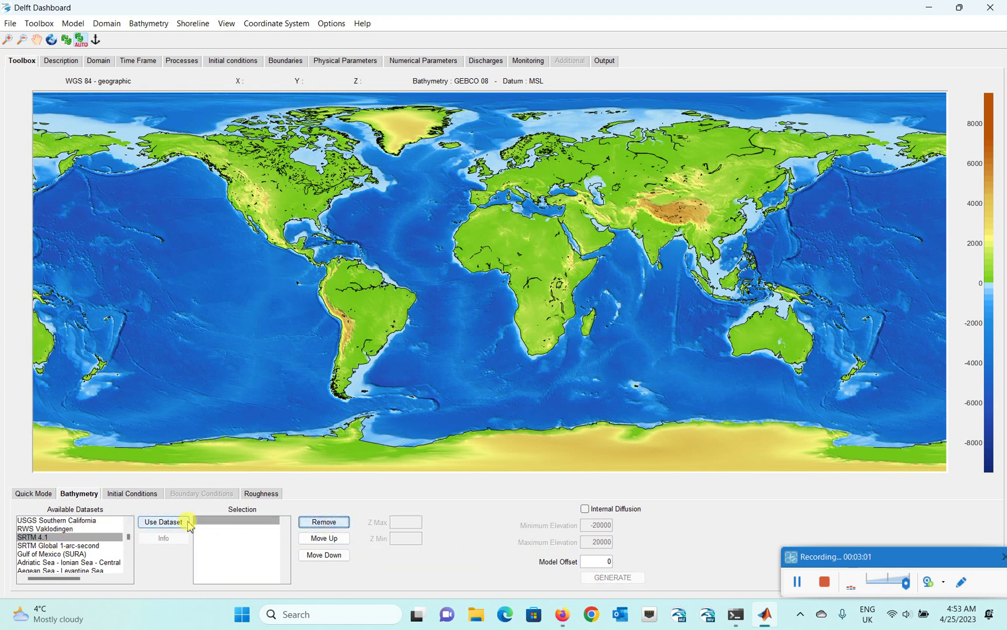
left_click(182, 521)
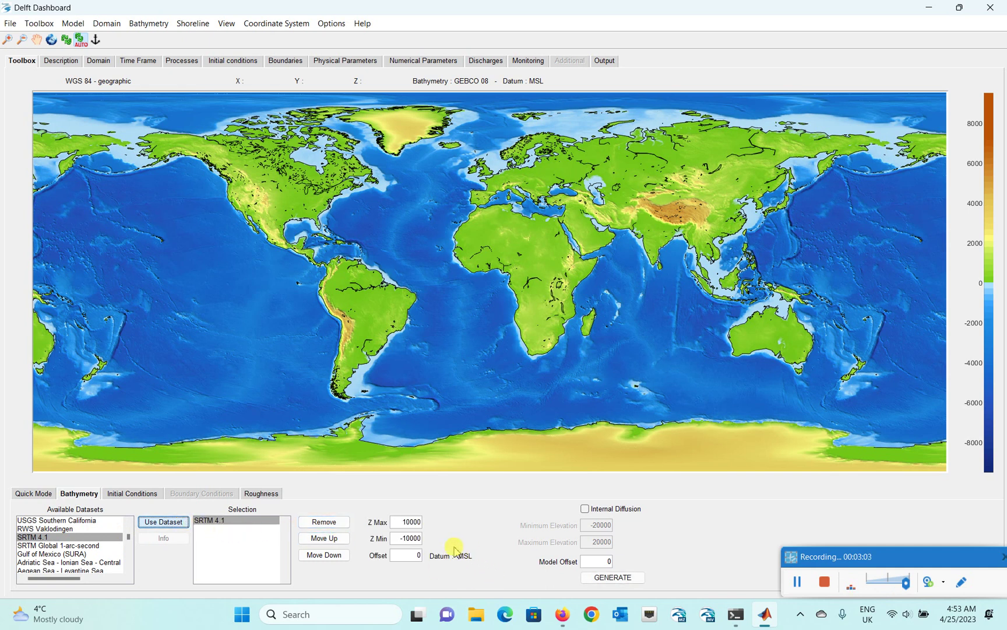
Replace SRTM 4.1 with SRTM Global 1-arc-second to check its datum, and remove it from the selection.
left_click(322, 522)
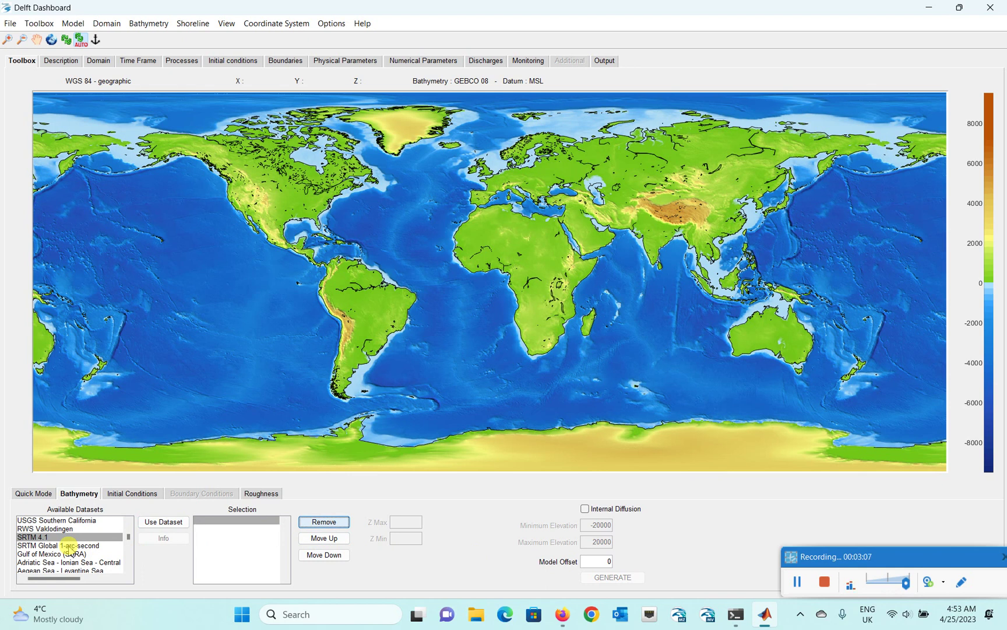
left_click(69, 545)
left_click(163, 522)
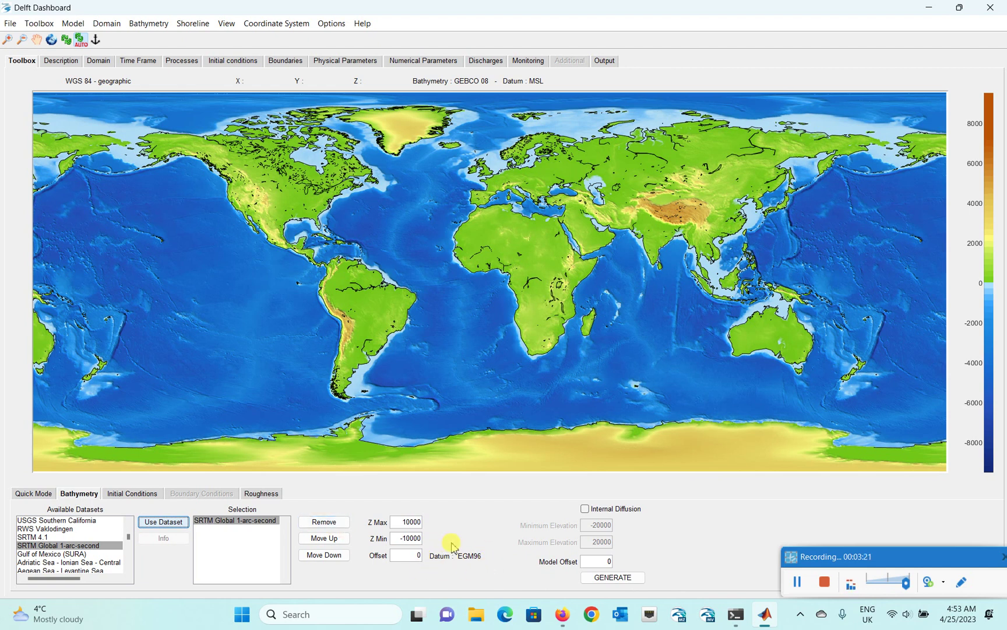
left_click(325, 521)
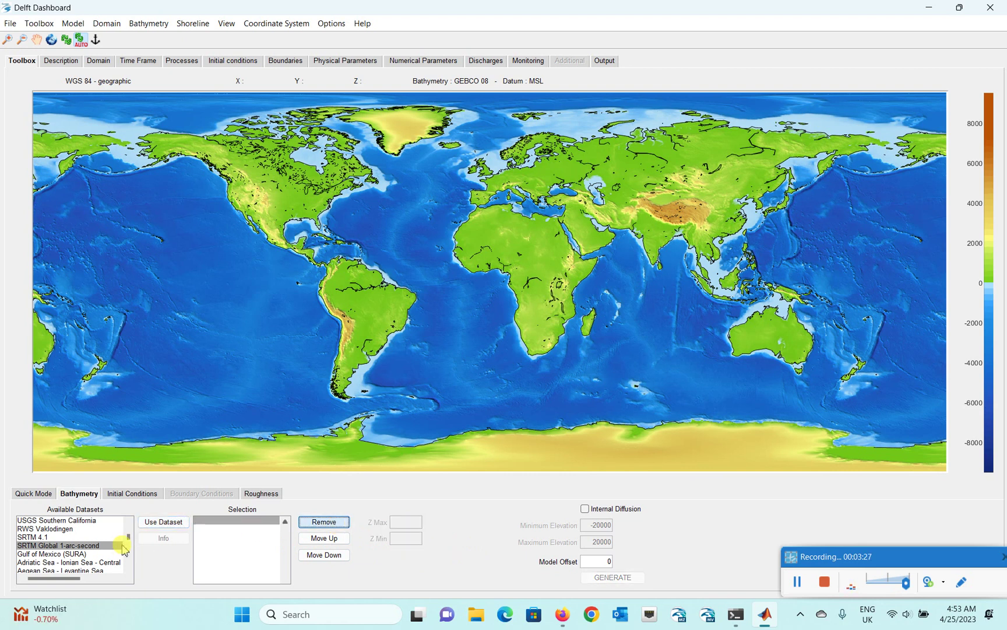
Add the ACE 2 dataset to the bathymetry selection to check its datum, and remove it.
left_click_drag(128, 537, 129, 550)
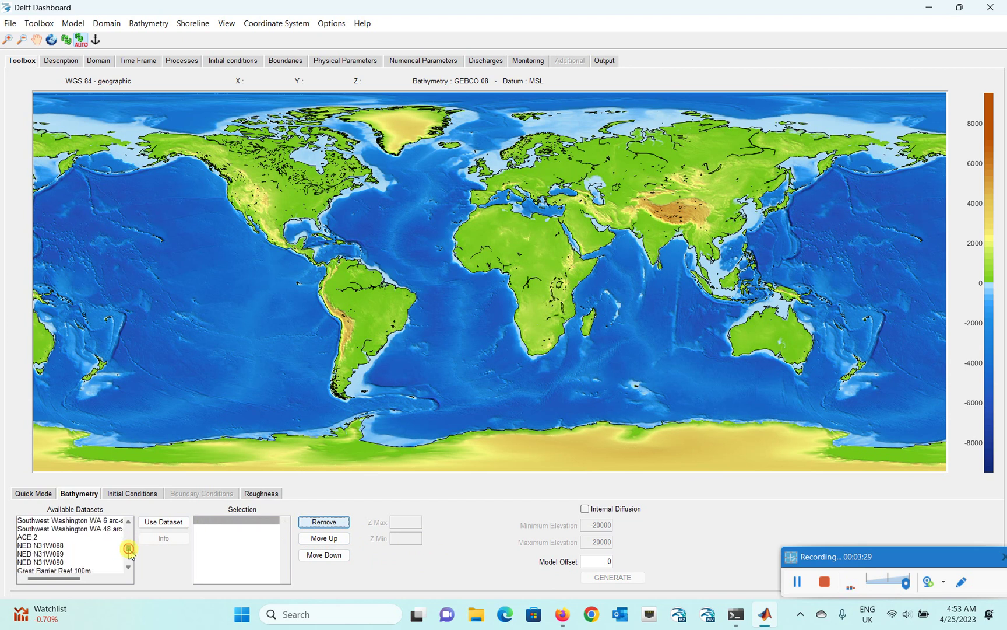
left_click(163, 521)
left_click(320, 522)
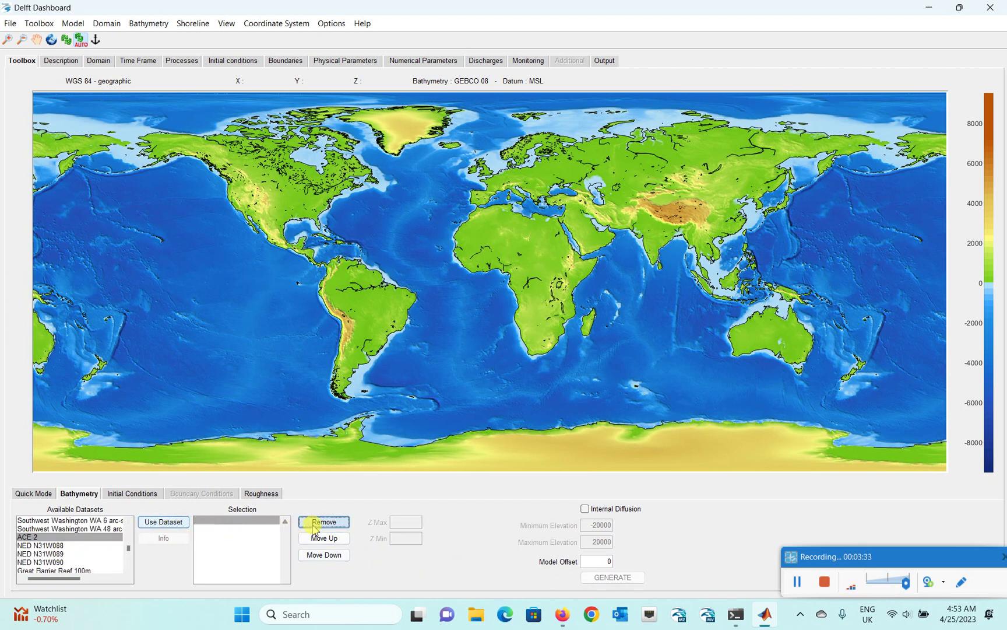
Add the Australian bathymetry and topography dataset to the selection to check its datum, and remove it.
left_click(128, 562)
left_click(128, 561)
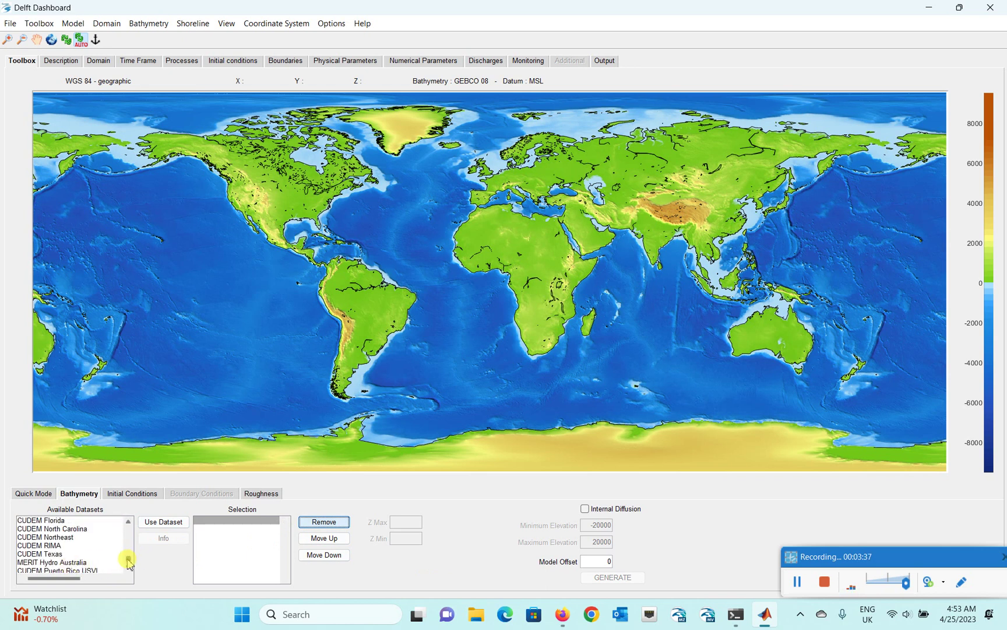
left_click_drag(128, 559, 129, 544)
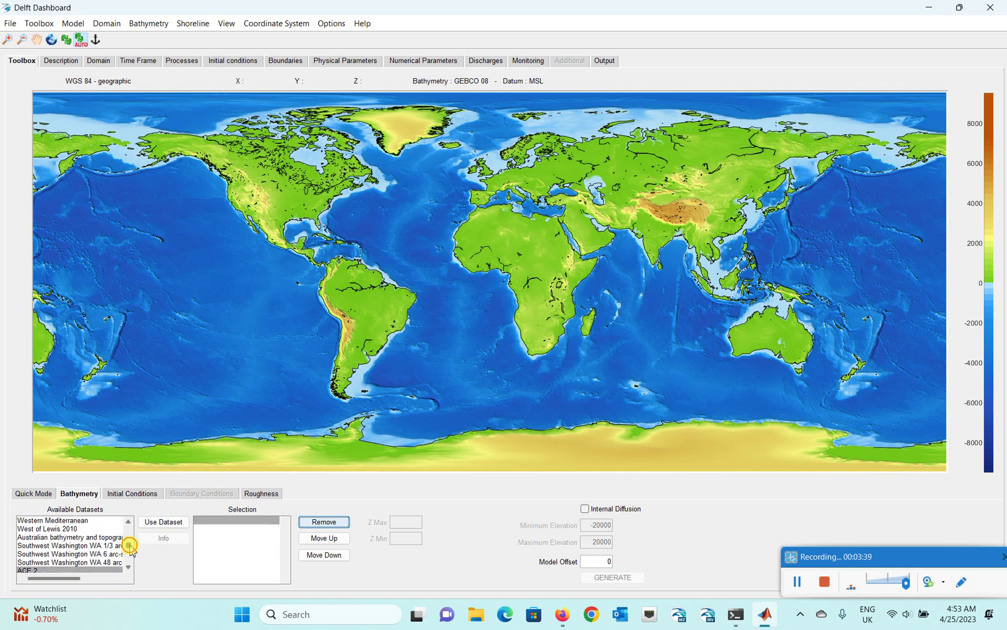
left_click(88, 536)
left_click(160, 522)
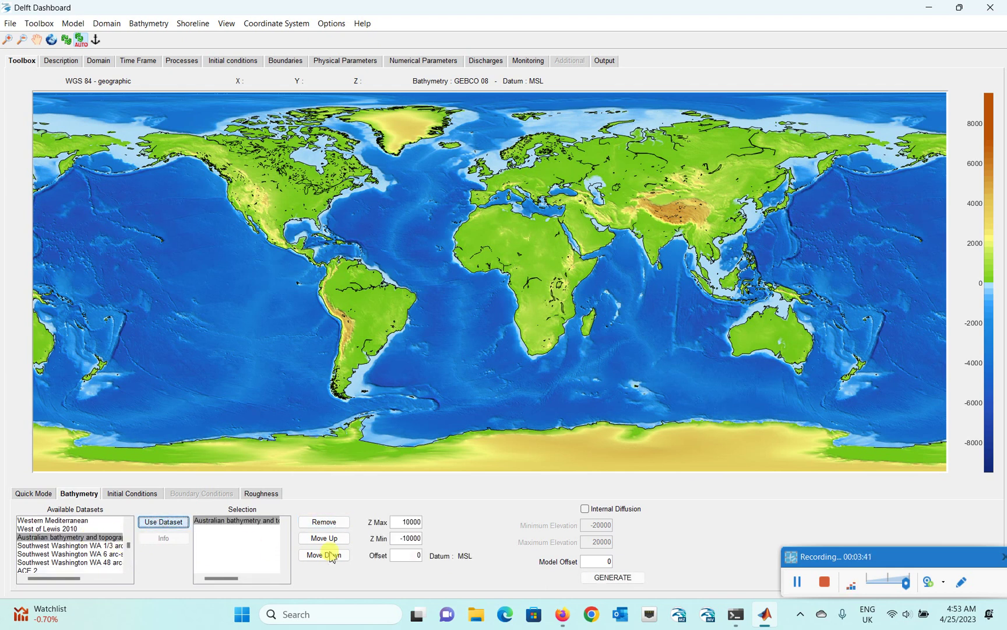
left_click(324, 522)
Add the Southwest Washington WA 1/3 arc-second dataset to check its datum and offset, and remove it.
left_click(81, 545)
left_click(160, 524)
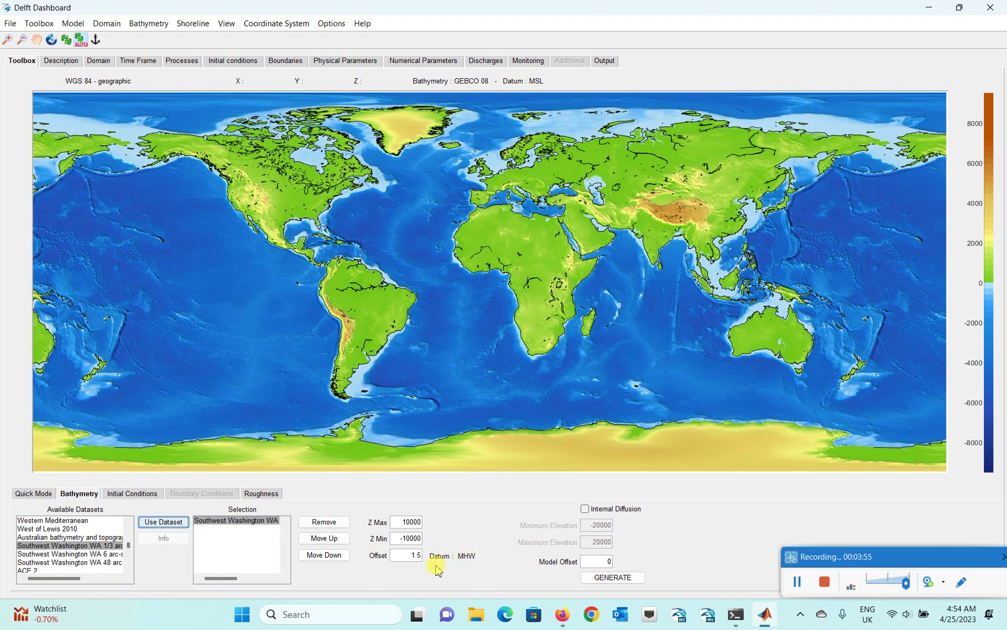
left_click(322, 522)
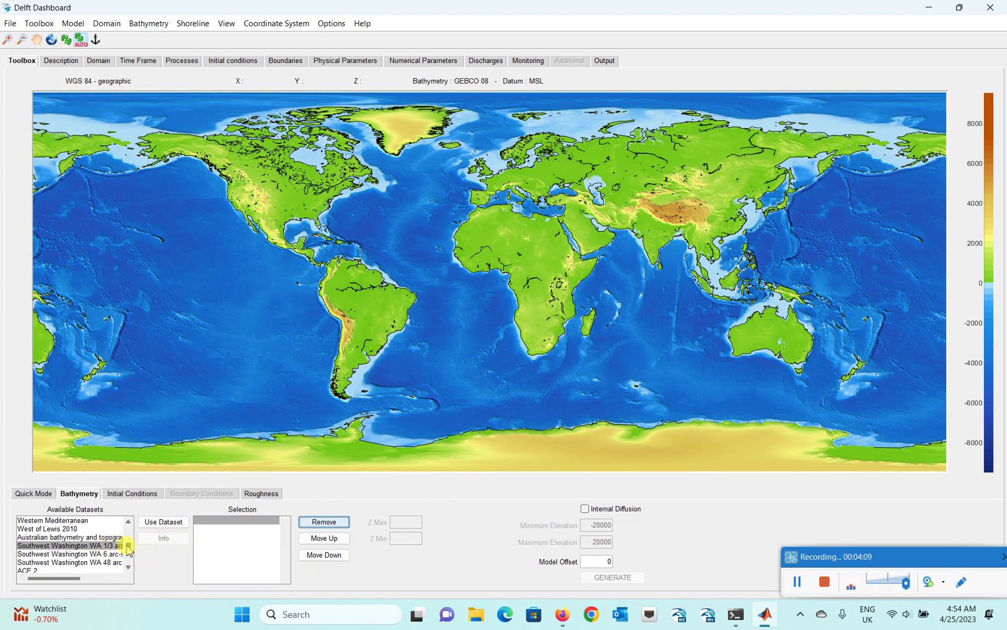
left_click_drag(128, 548, 128, 522)
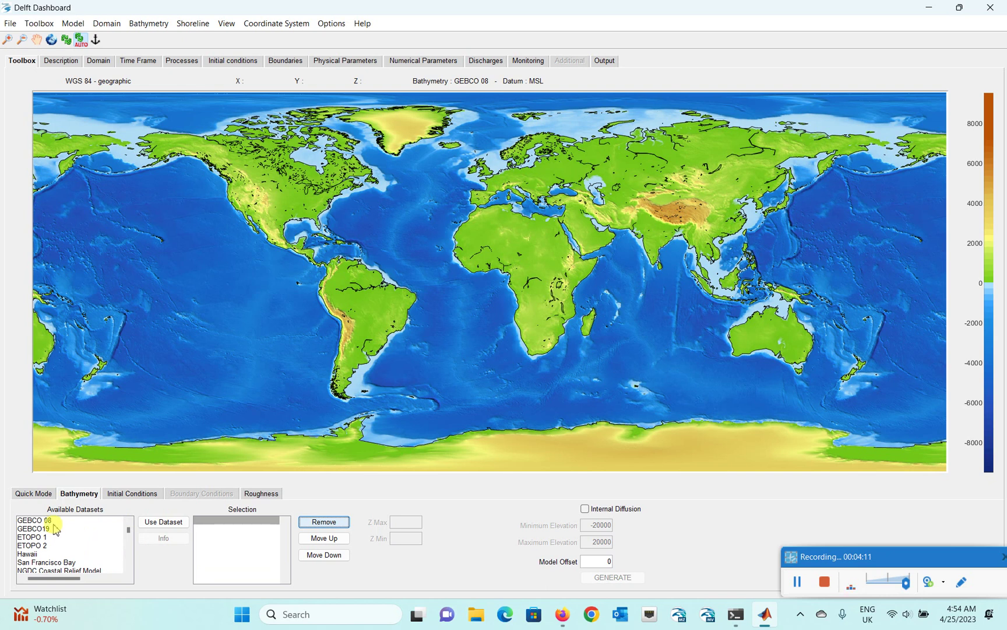
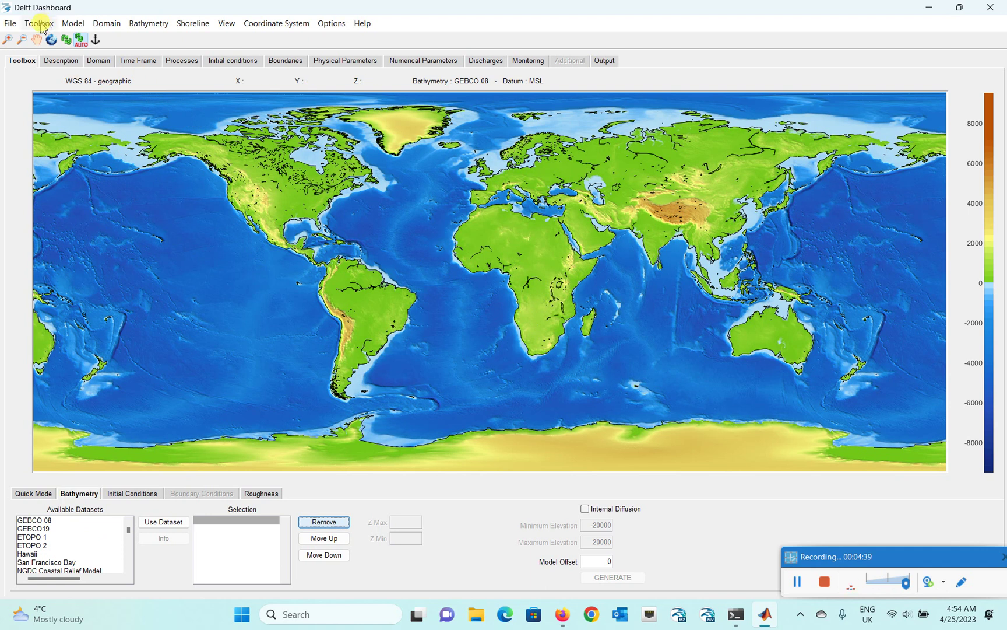
Switch to the Bathymetry toolbox and zoom the map in on The Wash and the Norfolk coast in eastern England.
left_click(39, 23)
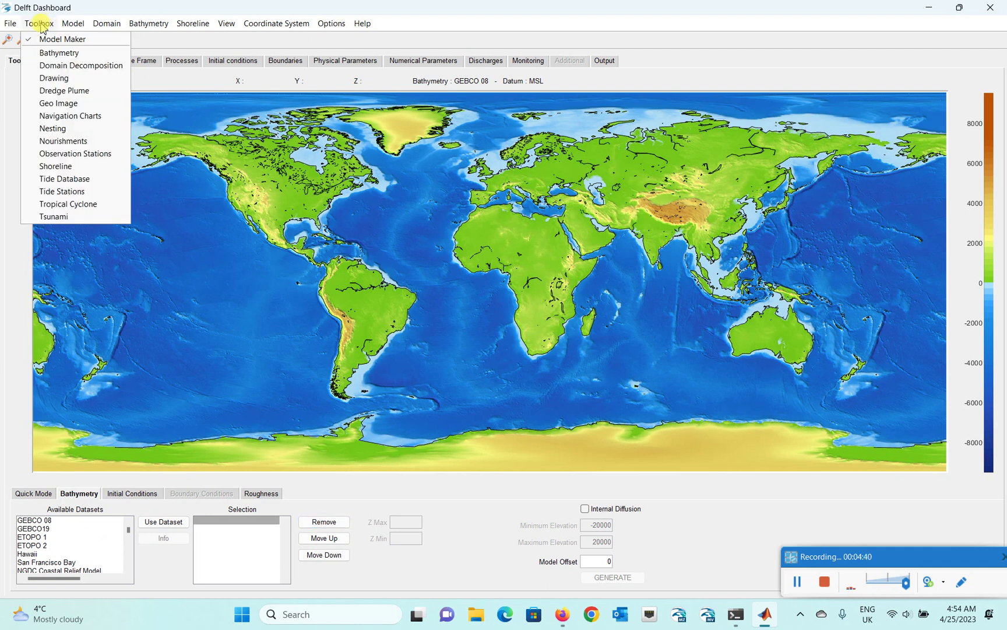
left_click(51, 53)
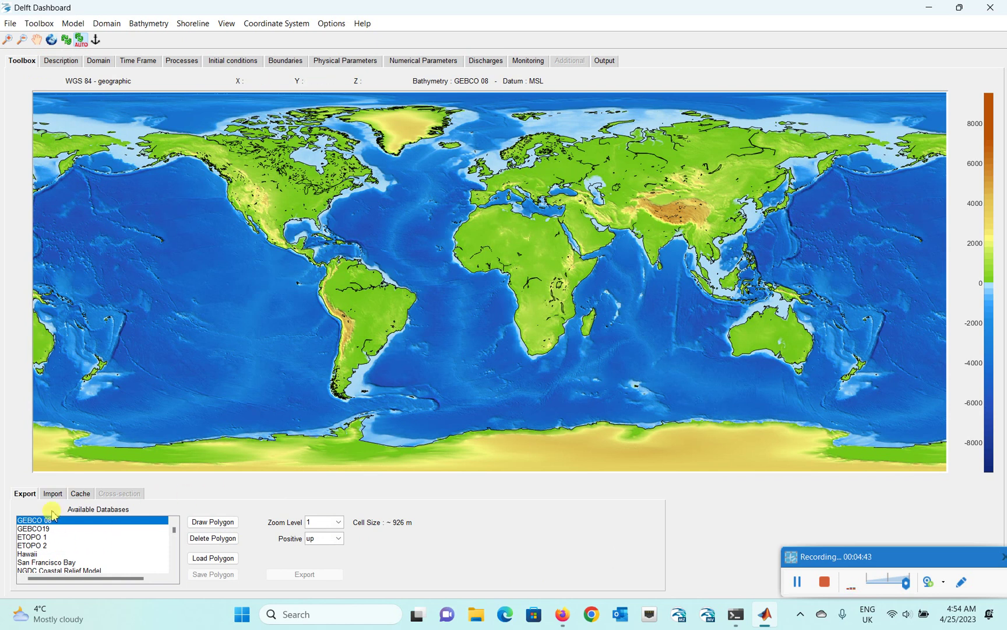
left_click(213, 521)
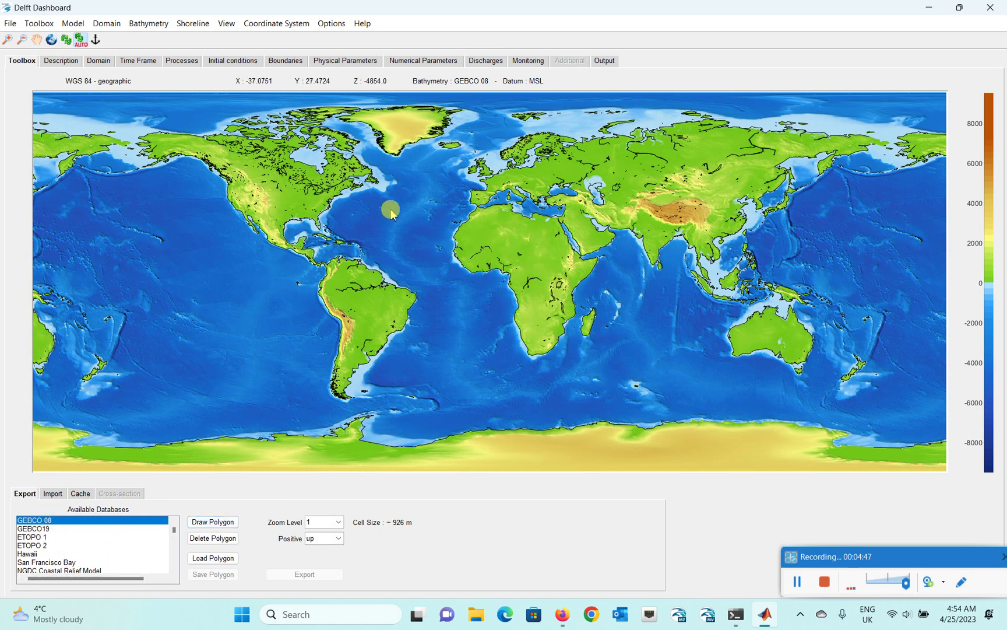
left_click(9, 40)
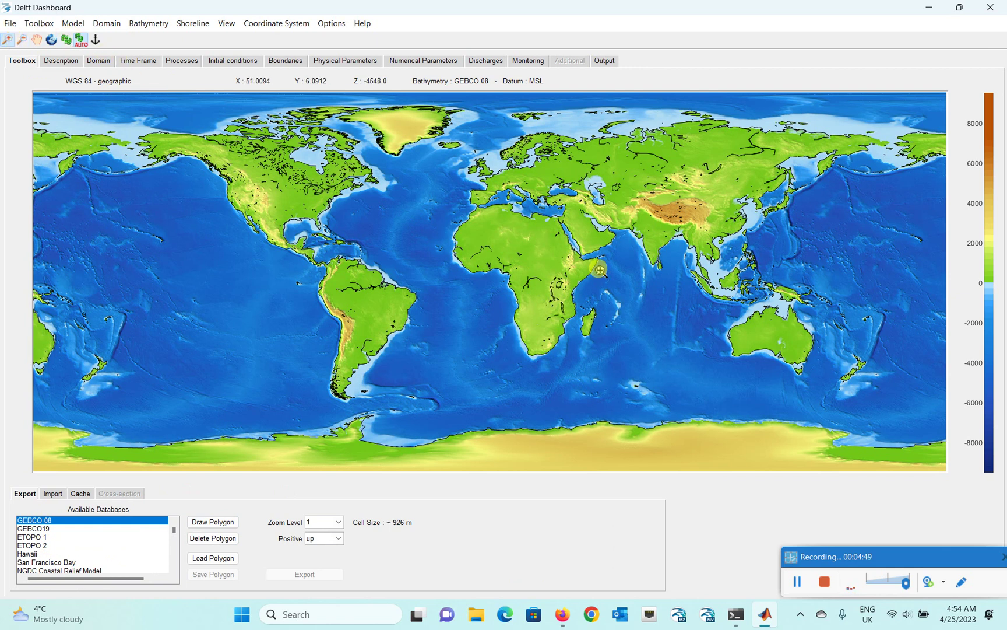
left_click_drag(476, 154, 521, 180)
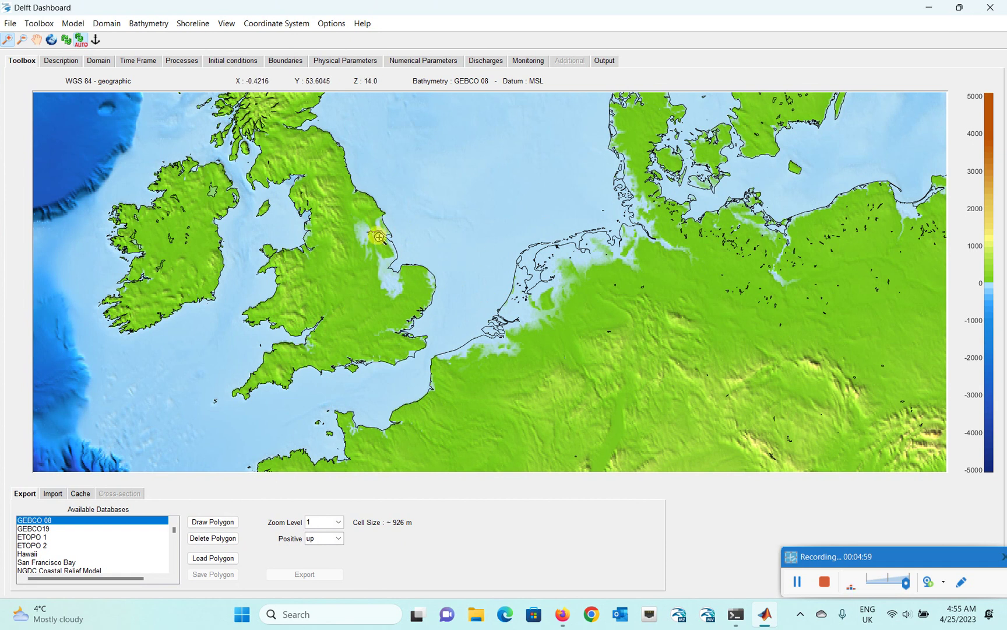
left_click(447, 298)
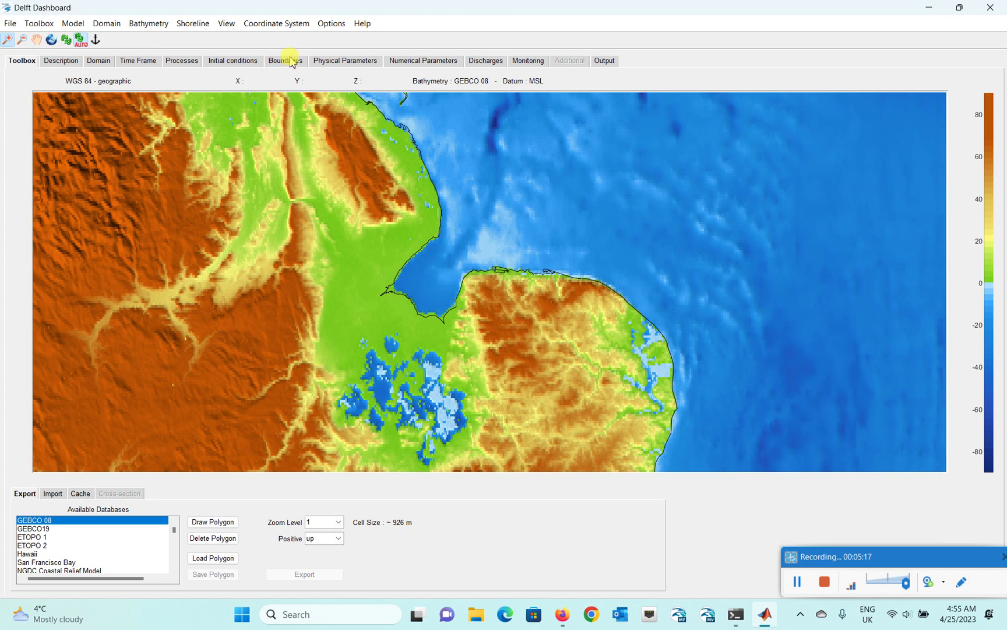
Switch the map's coordinate system to WGS 84 / UTM zone 31N, accepting that model and toolbox input is discarded.
left_click(272, 26)
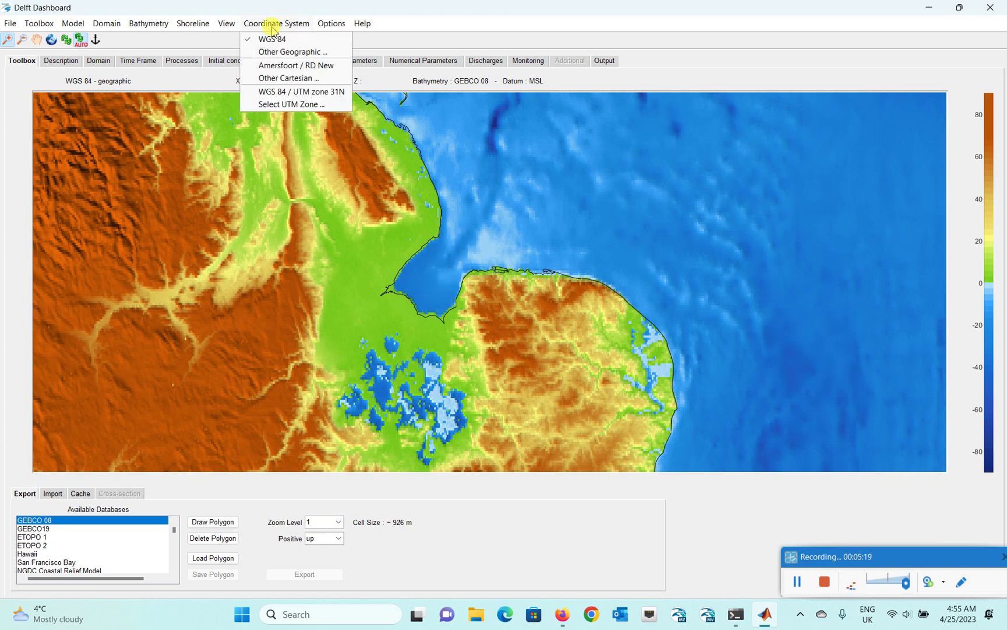
left_click(292, 106)
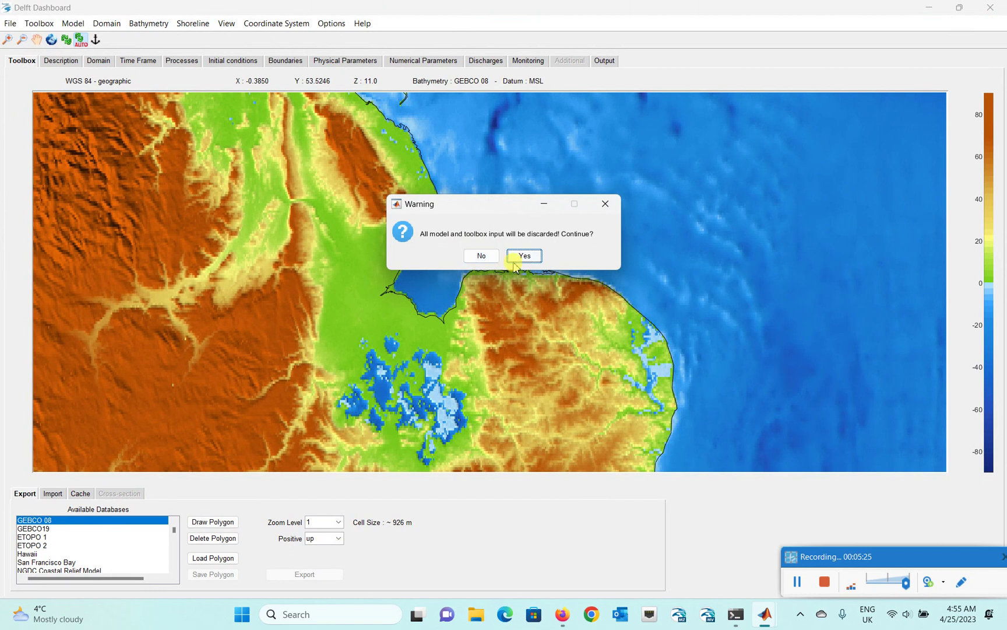
left_click(524, 255)
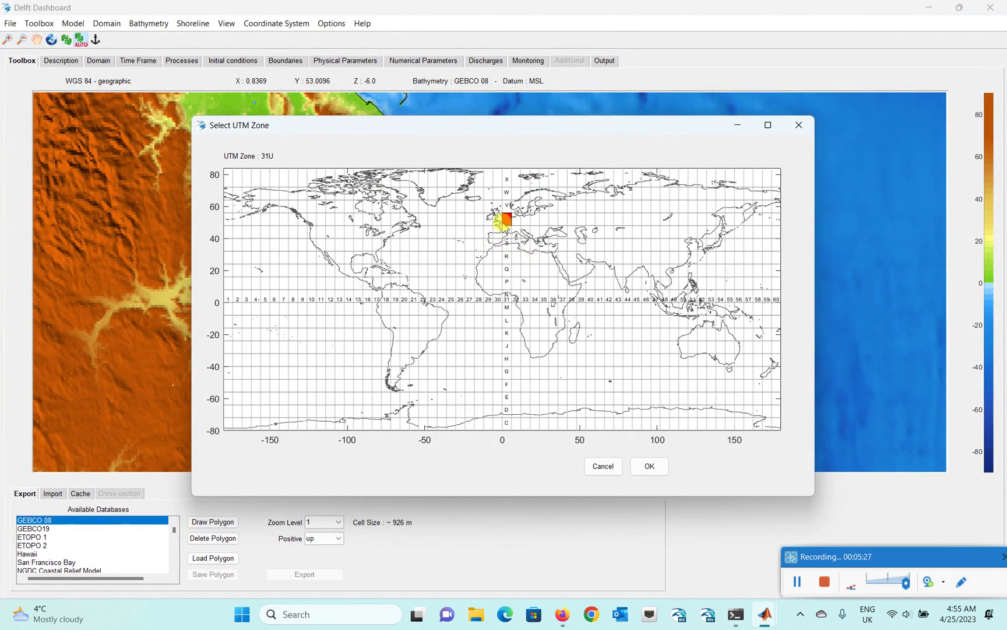
left_click(649, 466)
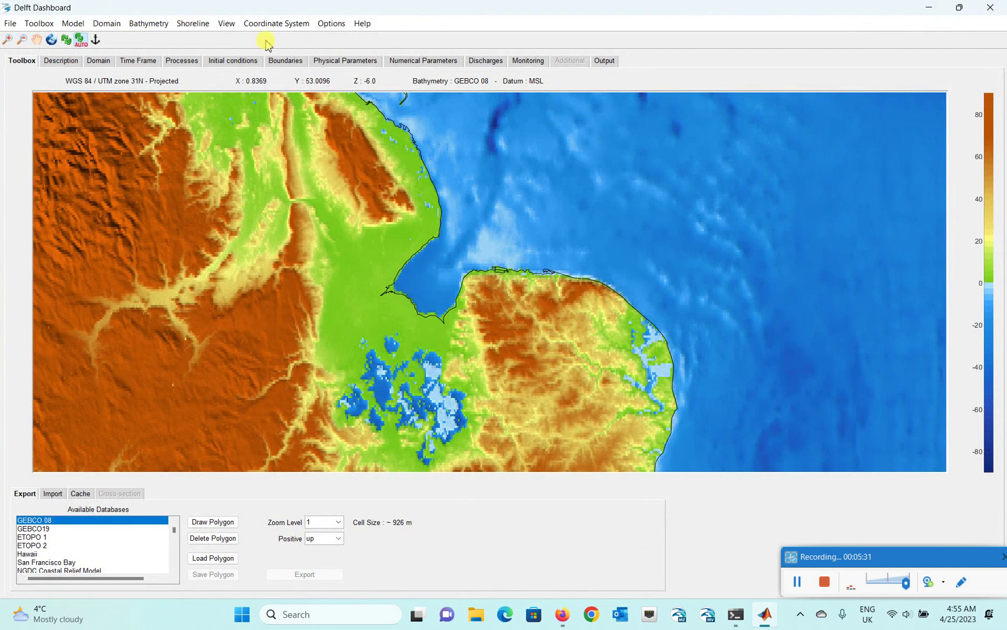
Set the coordinate system back to geographic WGS 84, accepting that model and toolbox input is discarded.
left_click(281, 24)
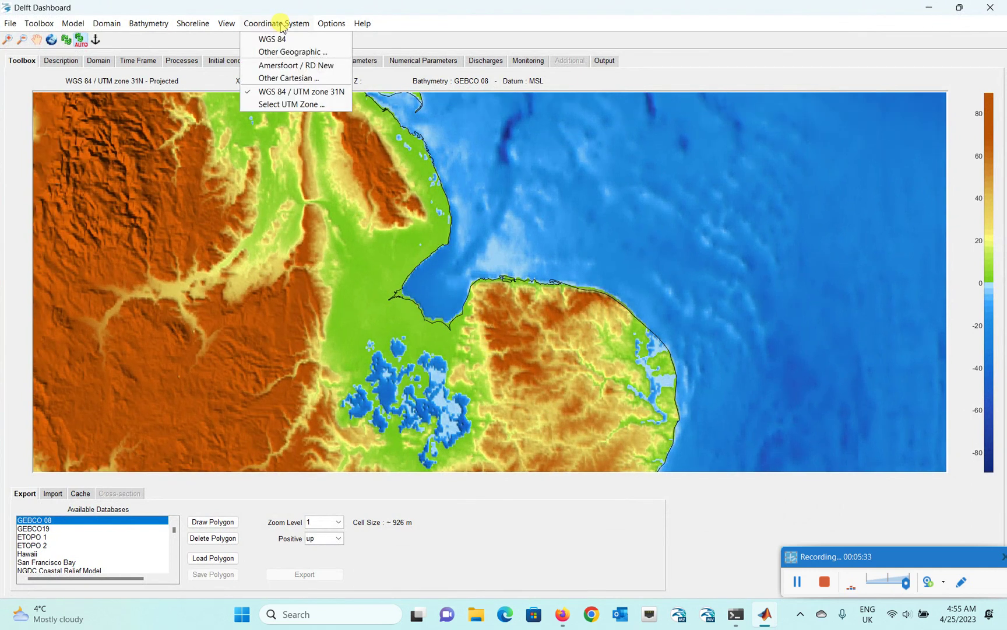
left_click(280, 39)
left_click(525, 255)
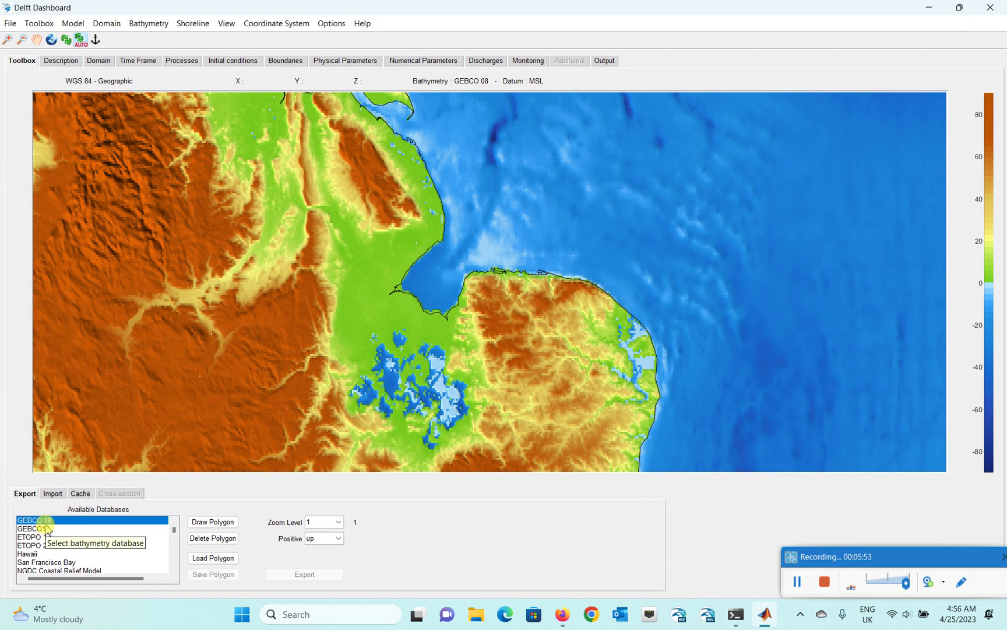
Draw a four-sided export polygon around The Wash, including the surrounding coast and the sea at its mouth.
left_click(211, 522)
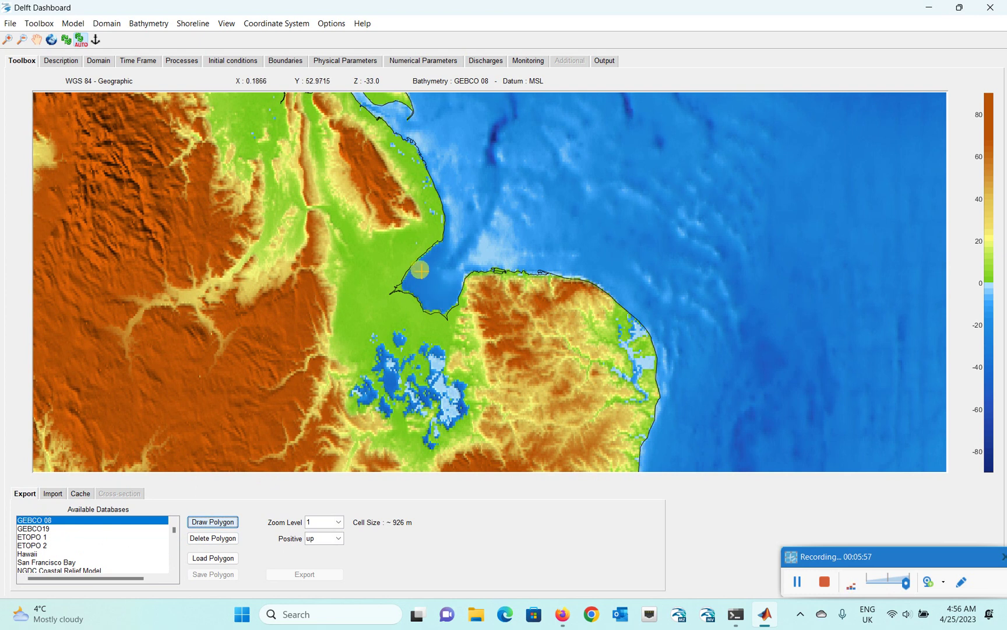
left_click(378, 236)
left_click(381, 325)
left_click(405, 328)
left_click(505, 325)
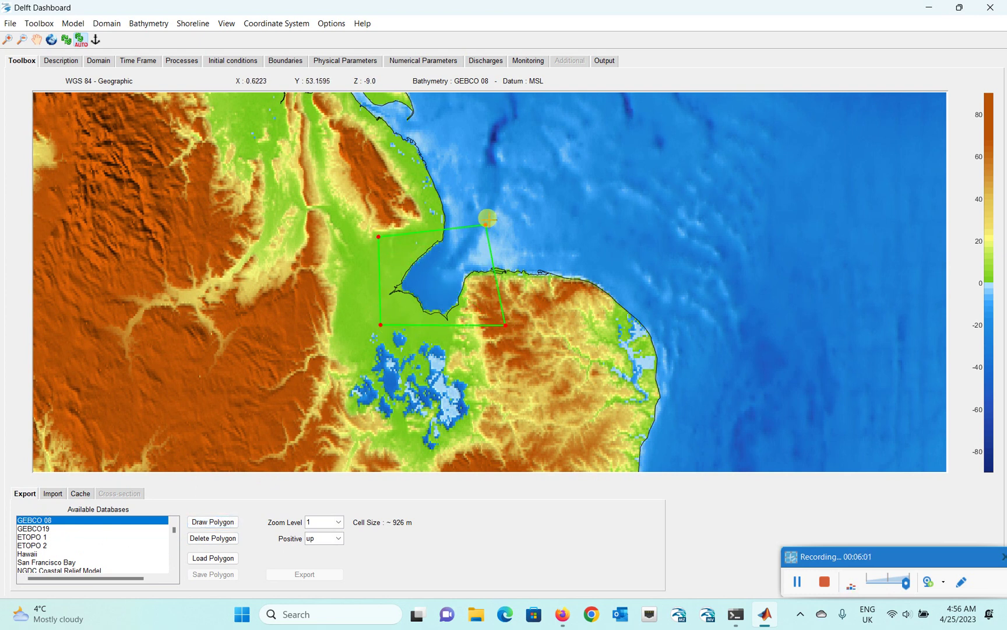
right_click(491, 222)
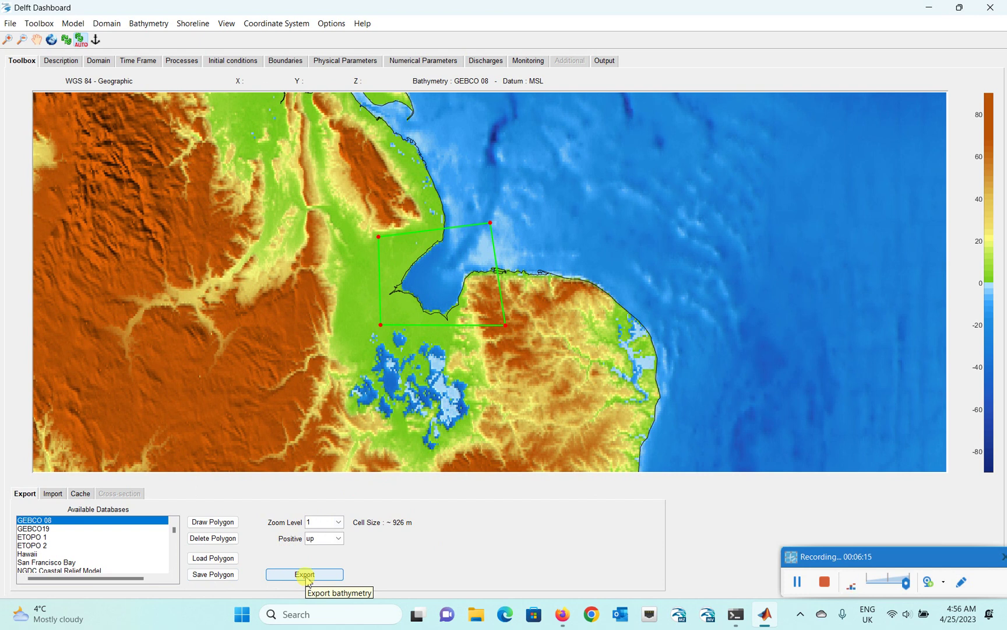
Try the up and down options for the positive direction of the exported bathymetry.
left_click(341, 539)
left_click(316, 549)
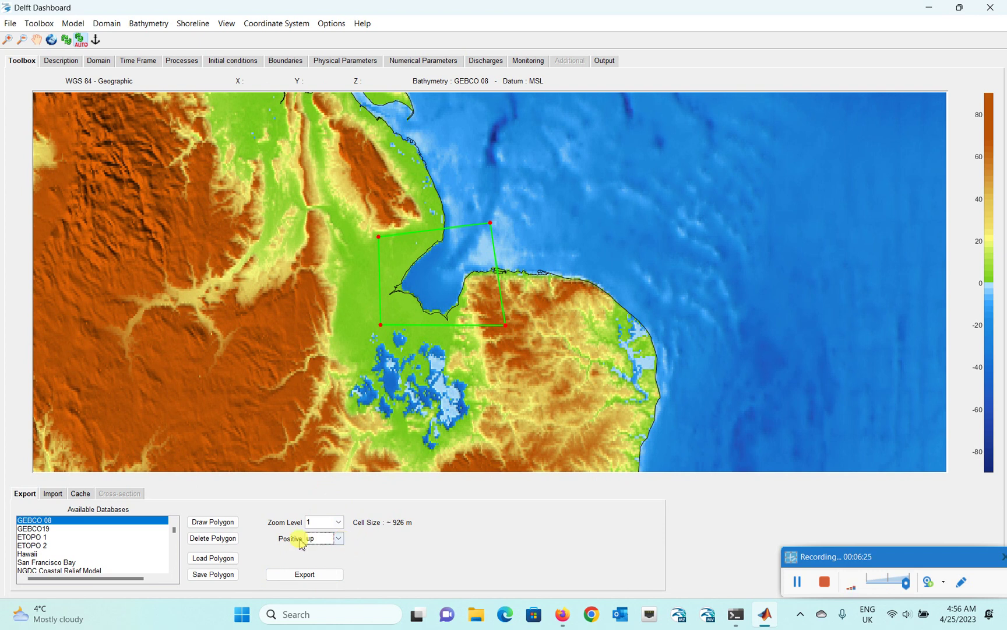
left_click(335, 540)
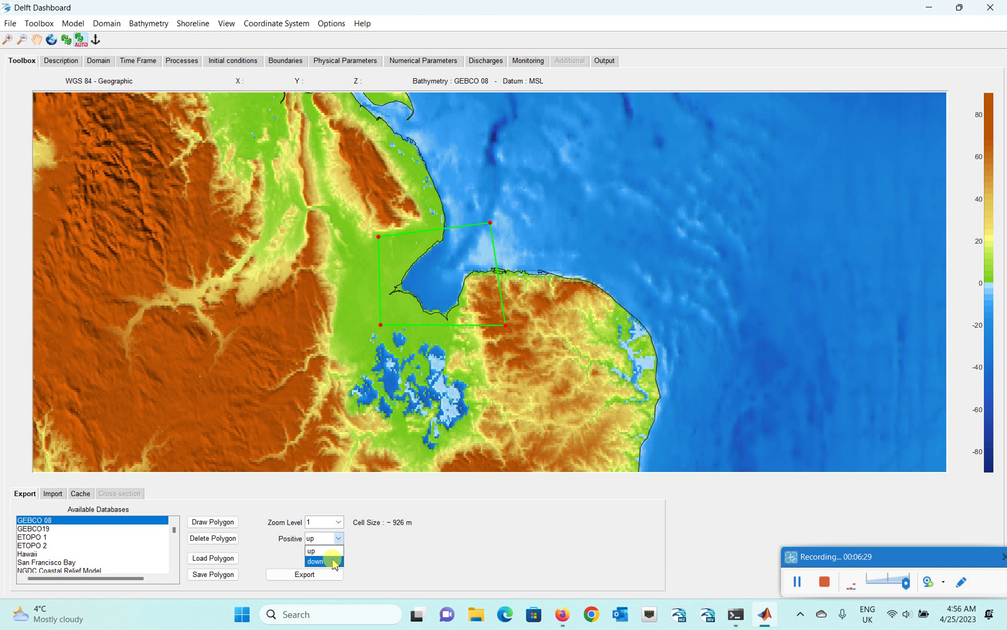
left_click(334, 560)
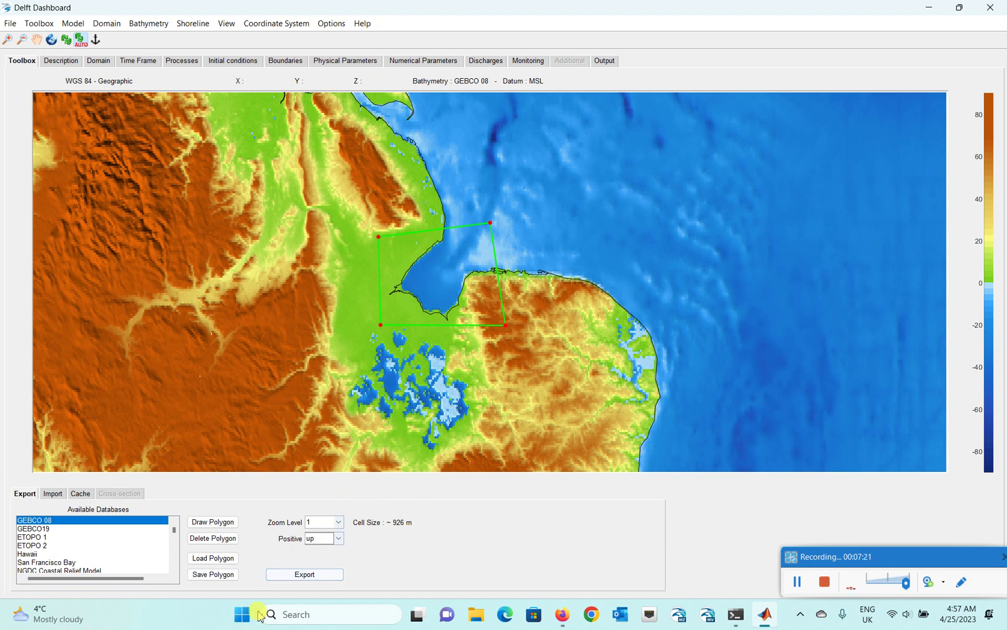
Start exporting the polygon's GEBCO 08 bathymetry as an .xyz file and create a new folder in the bin directory.
left_click(291, 576)
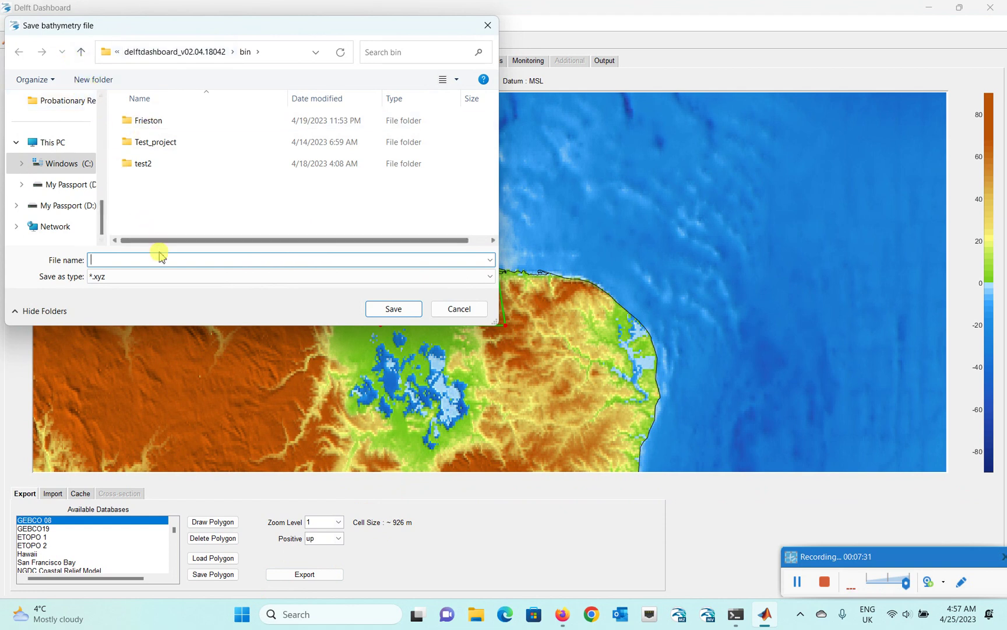
left_click(93, 79)
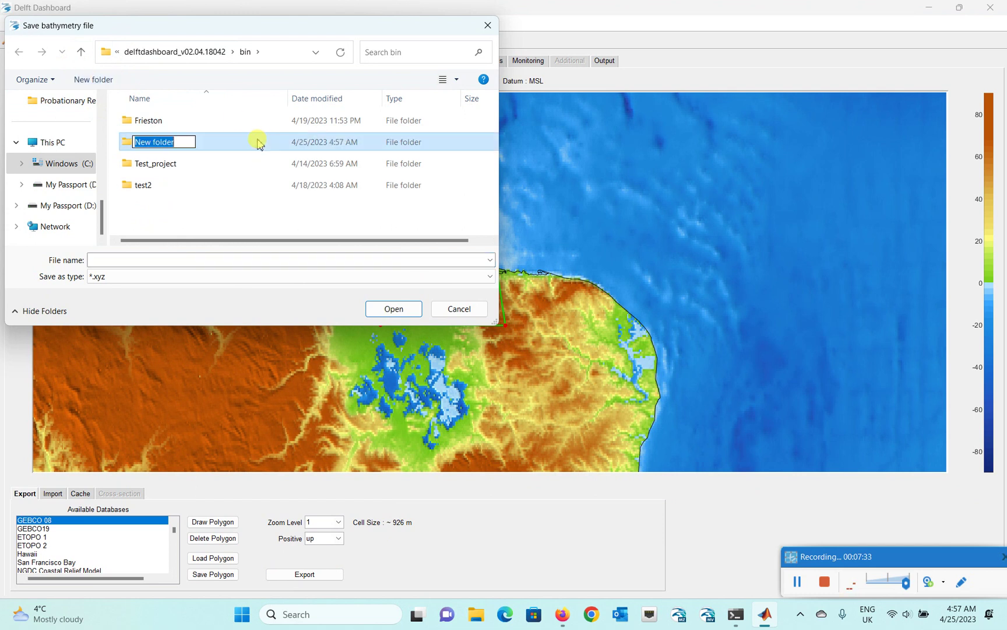
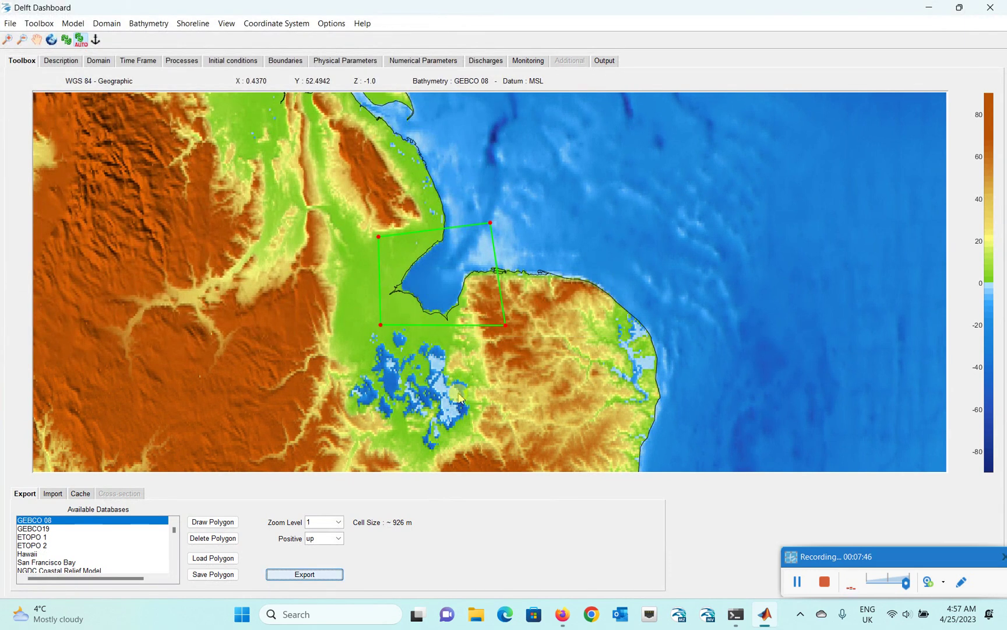
Minimize Delft Dashboard, launch Delft3D FM Suite 2023.01 and create an empty project.
left_click(929, 7)
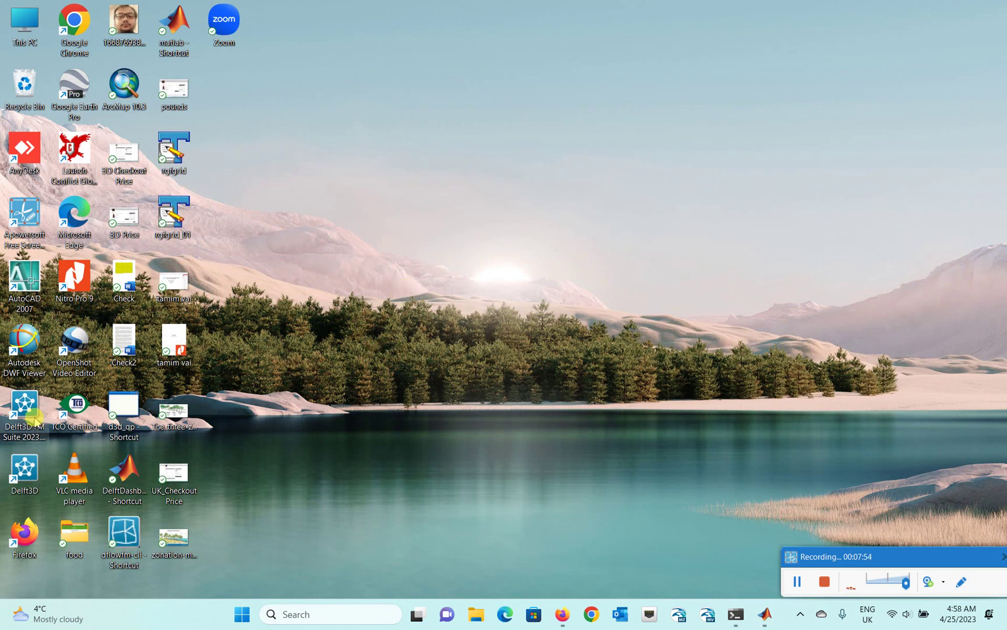
left_click(33, 417)
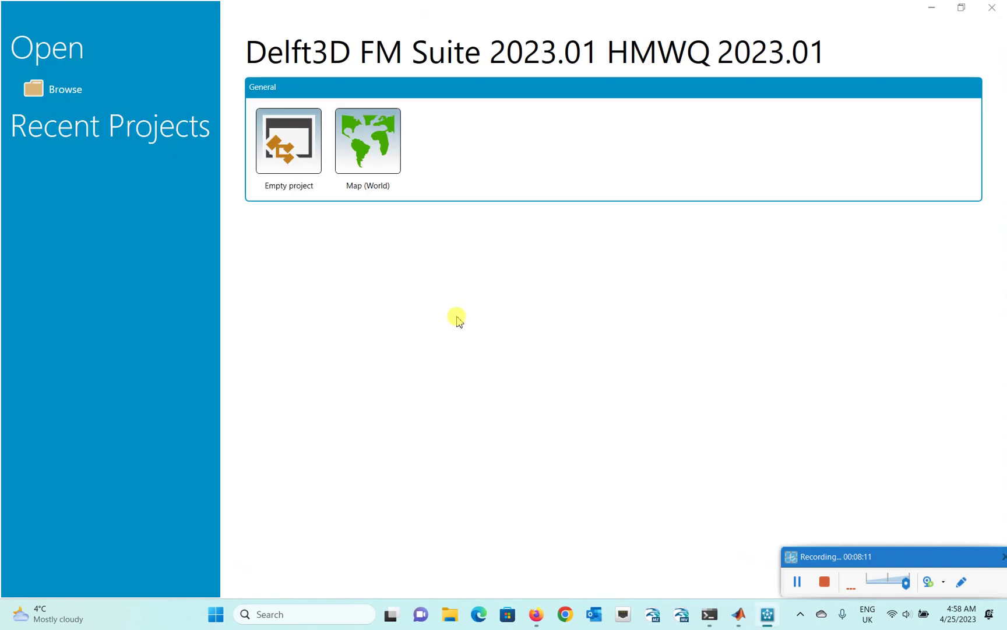
left_click(275, 147)
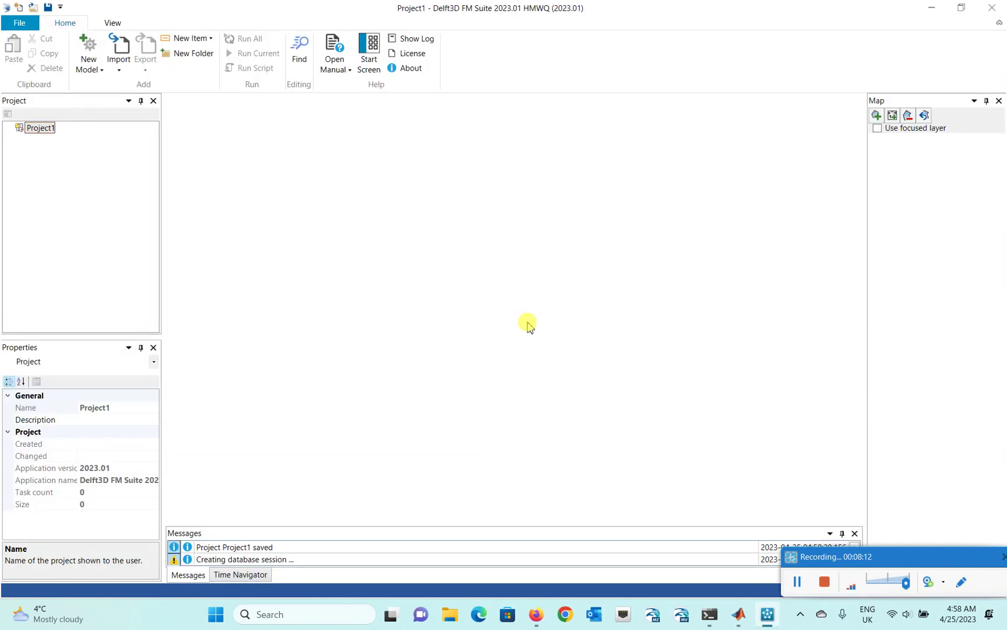
Add a new Flow Flexible Mesh Model to the project.
right_click(49, 132)
mouse_move(116, 133)
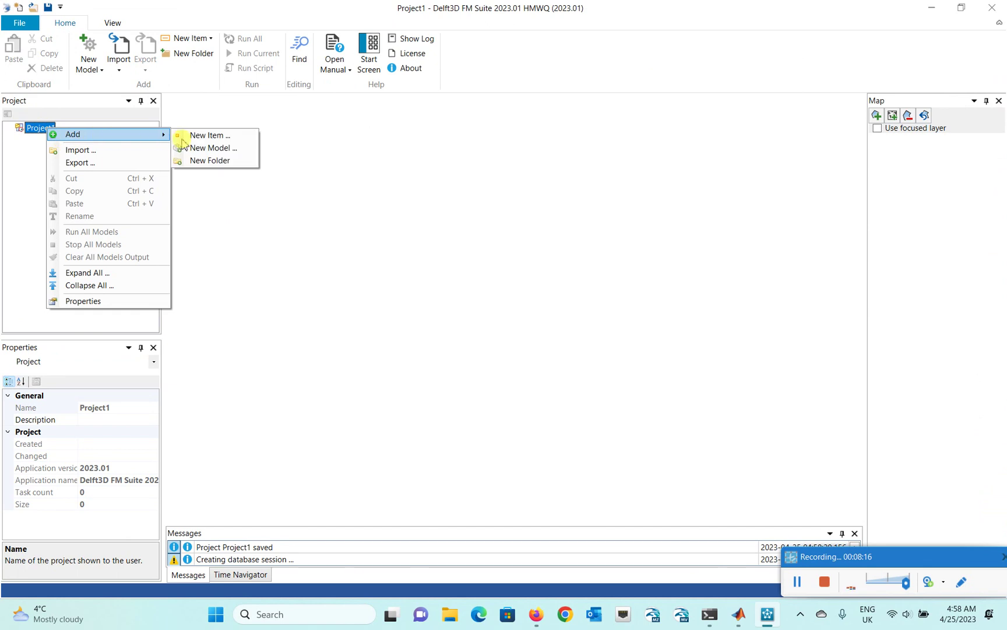
left_click(188, 147)
left_click(282, 228)
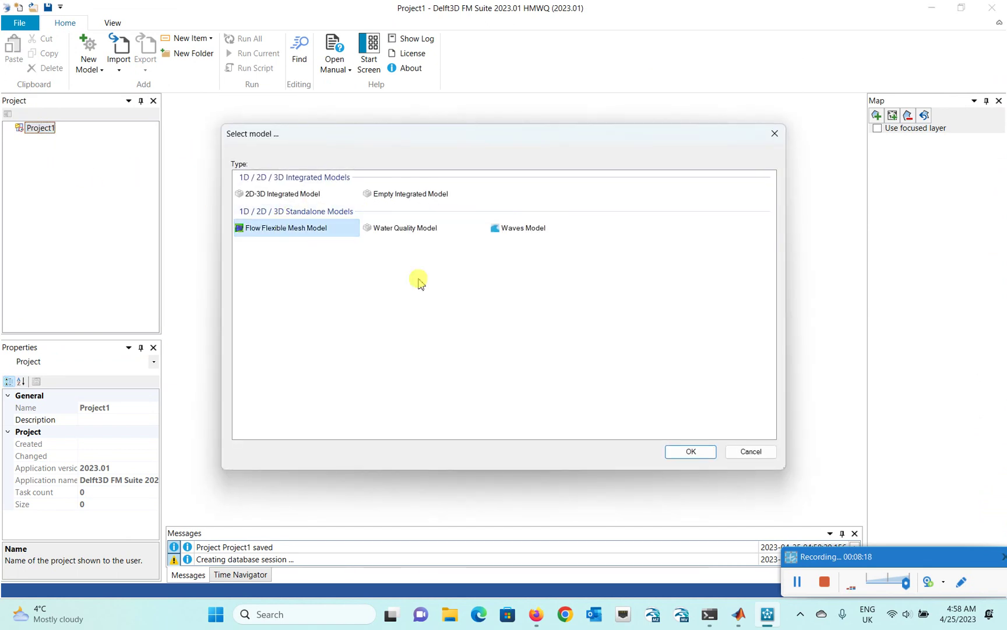
left_click(694, 452)
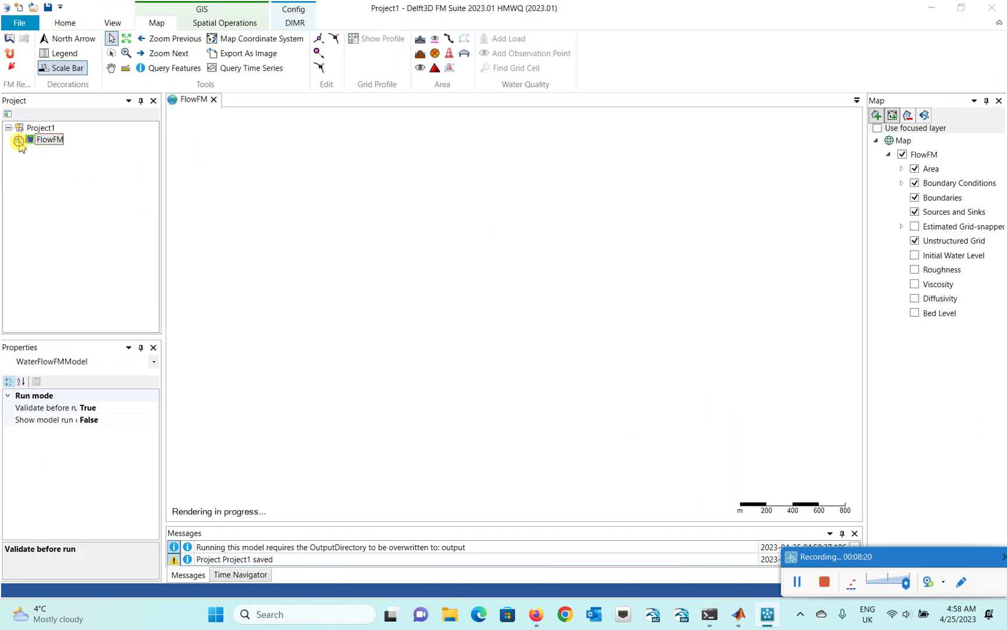
Open the FlowFM model's grid in RGFGRID and start opening an XYZ samples file.
left_click(53, 174)
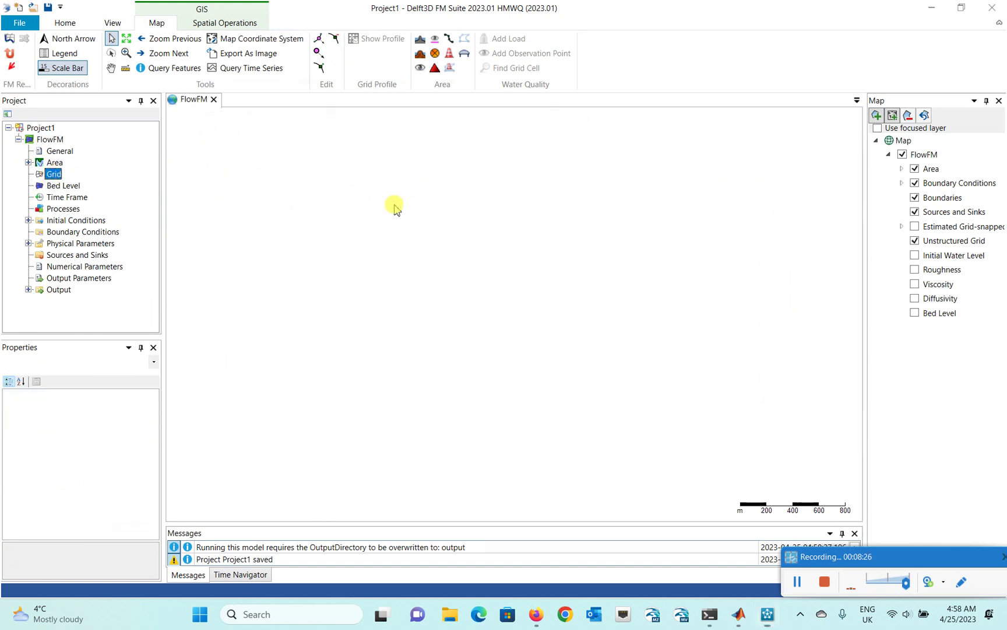
double_click(341, 38)
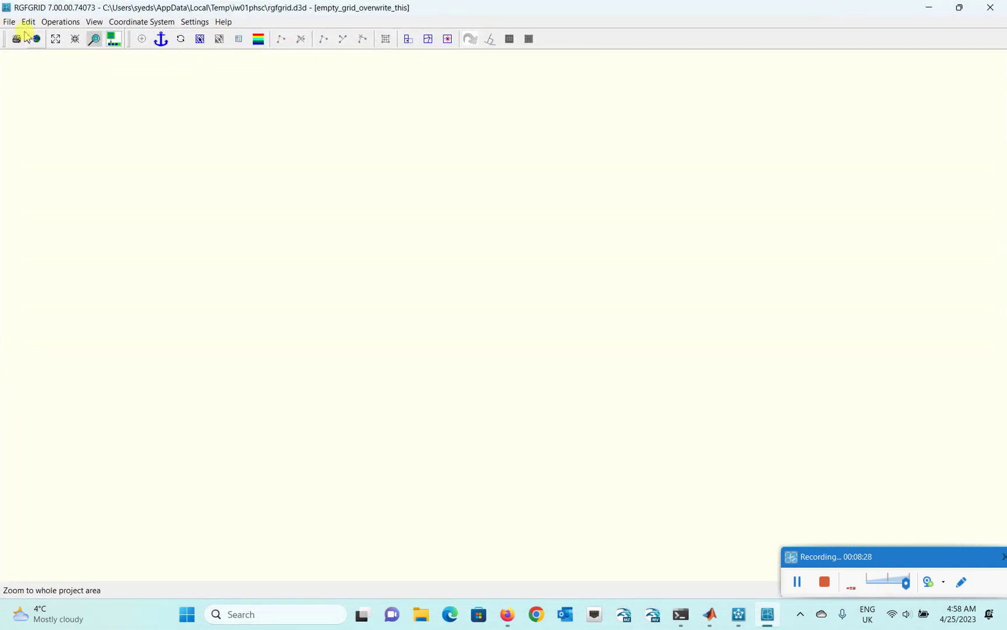
left_click(9, 23)
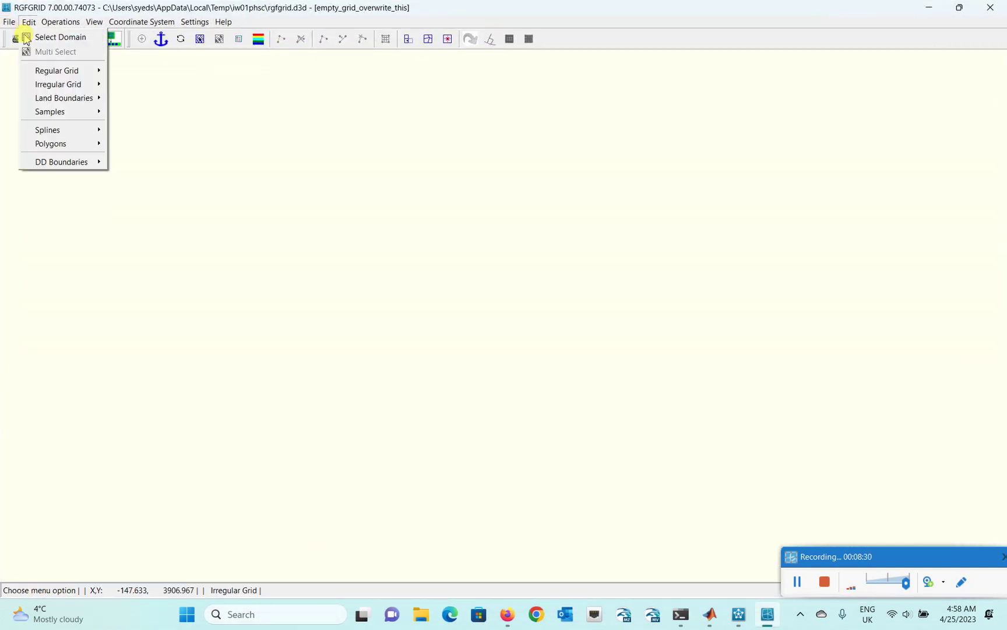
mouse_move(82, 104)
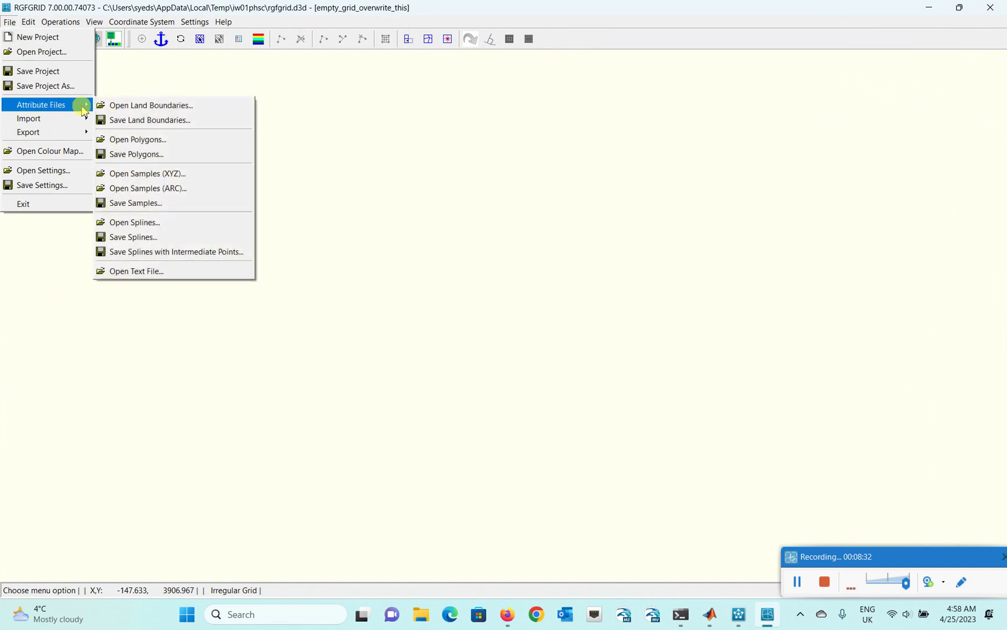
left_click(139, 176)
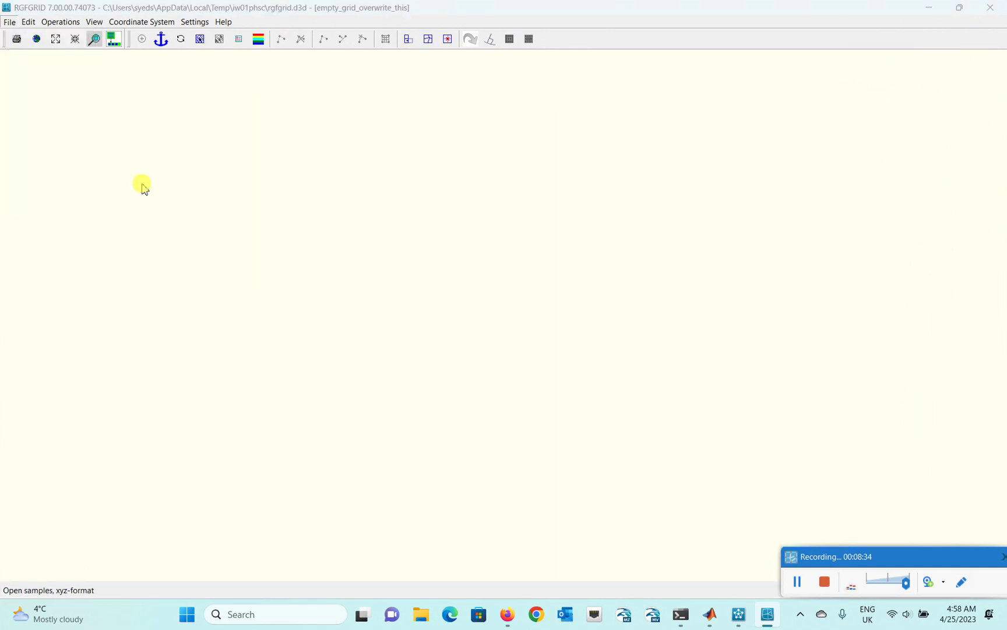
Browse the XYZ samples dialog to the C:\SAM\Software folder.
scroll(62, 227, "down", 2)
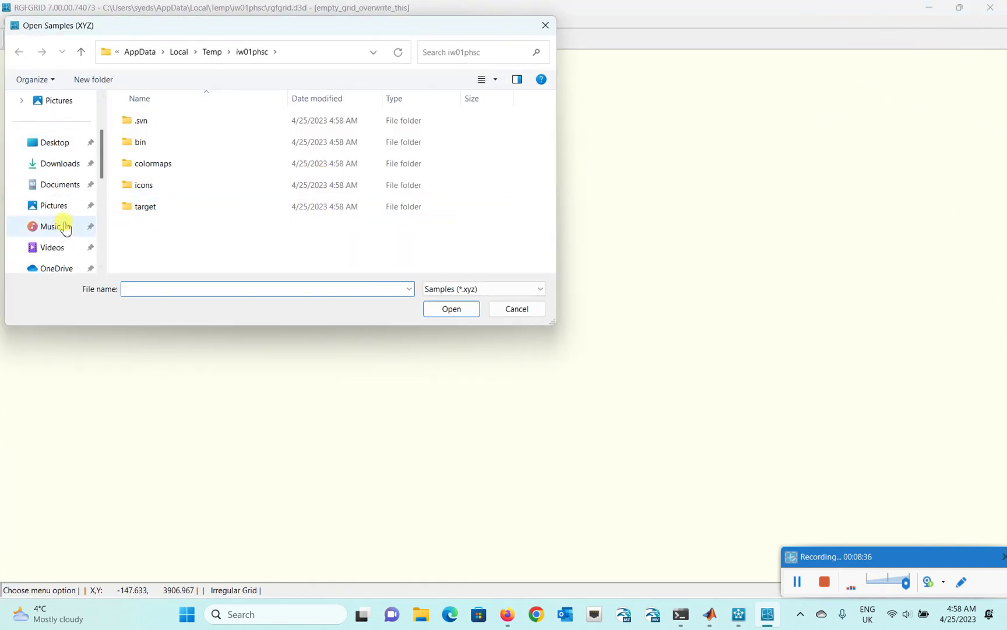
scroll(62, 227, "up", 2)
scroll(64, 227, "down", 6)
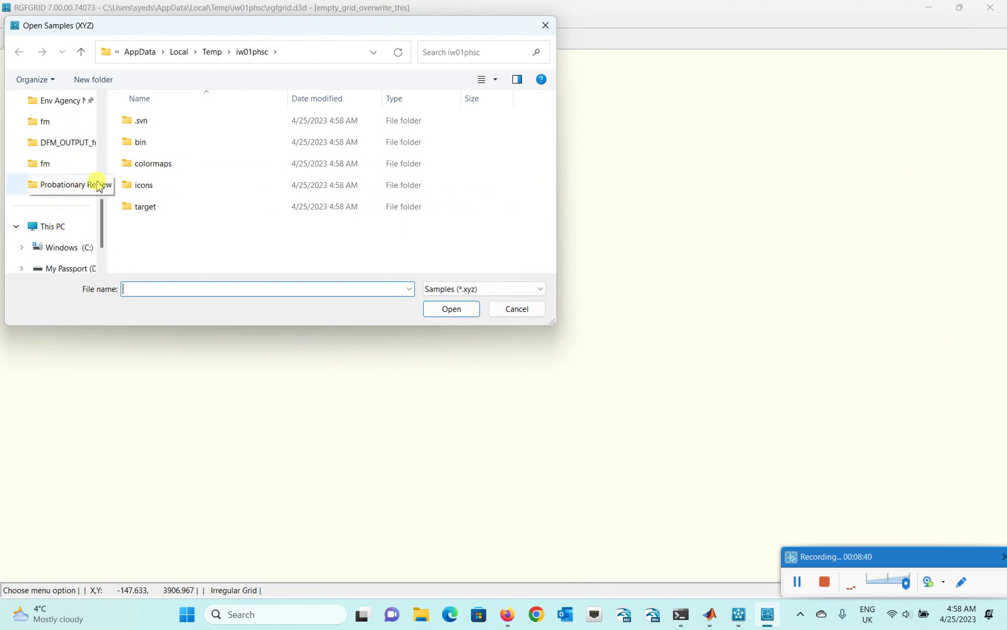
left_click(50, 164)
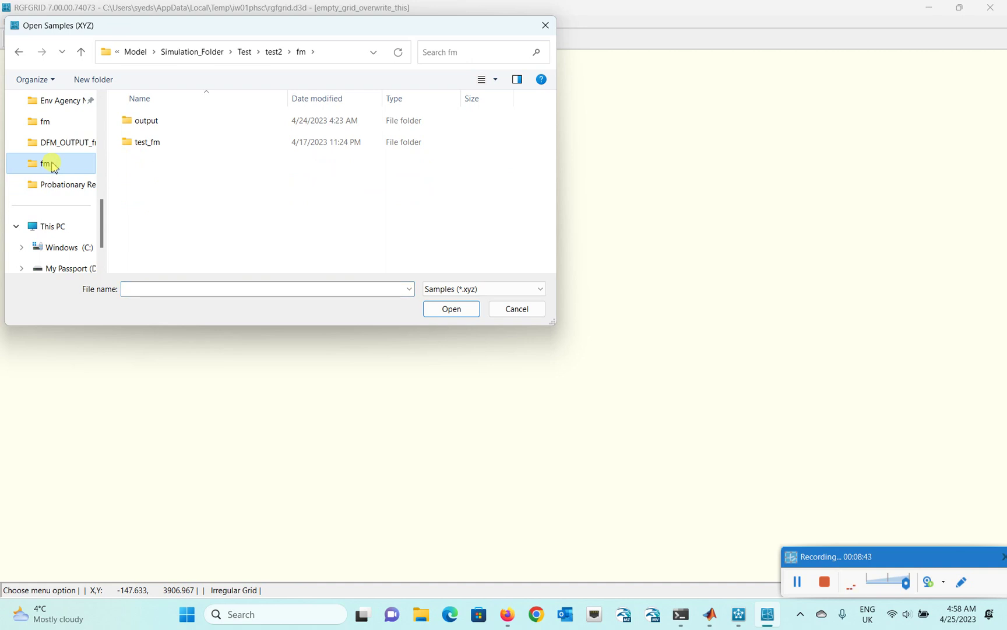
left_click(135, 53)
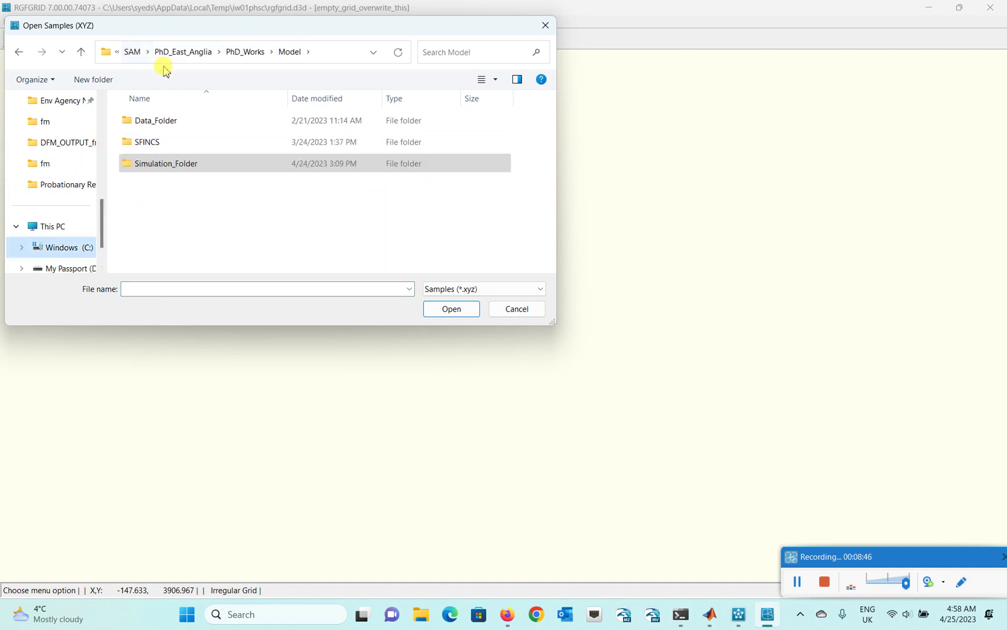
left_click(133, 52)
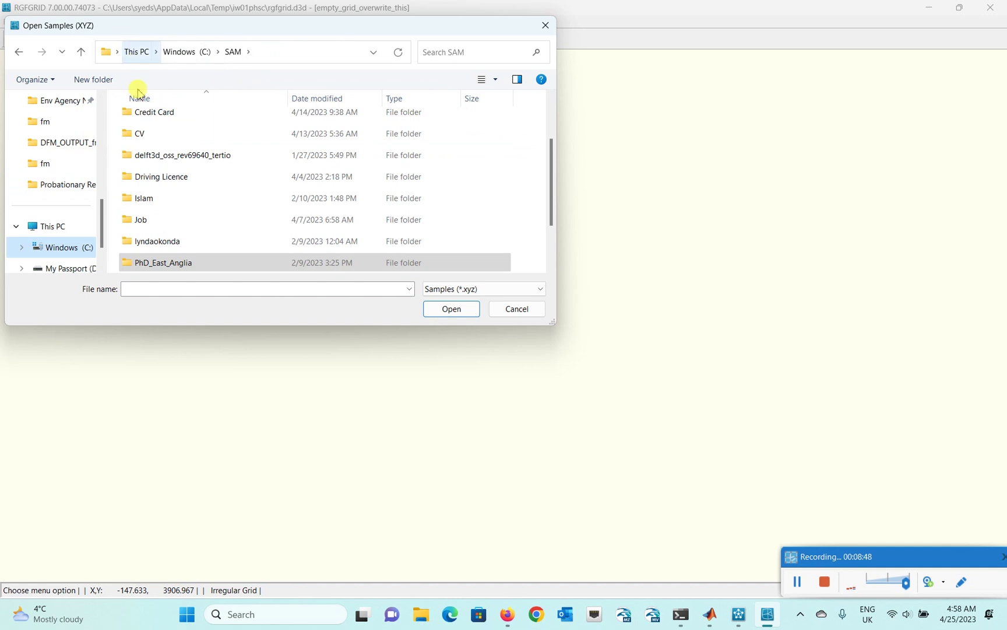
scroll(148, 196, "up", 1)
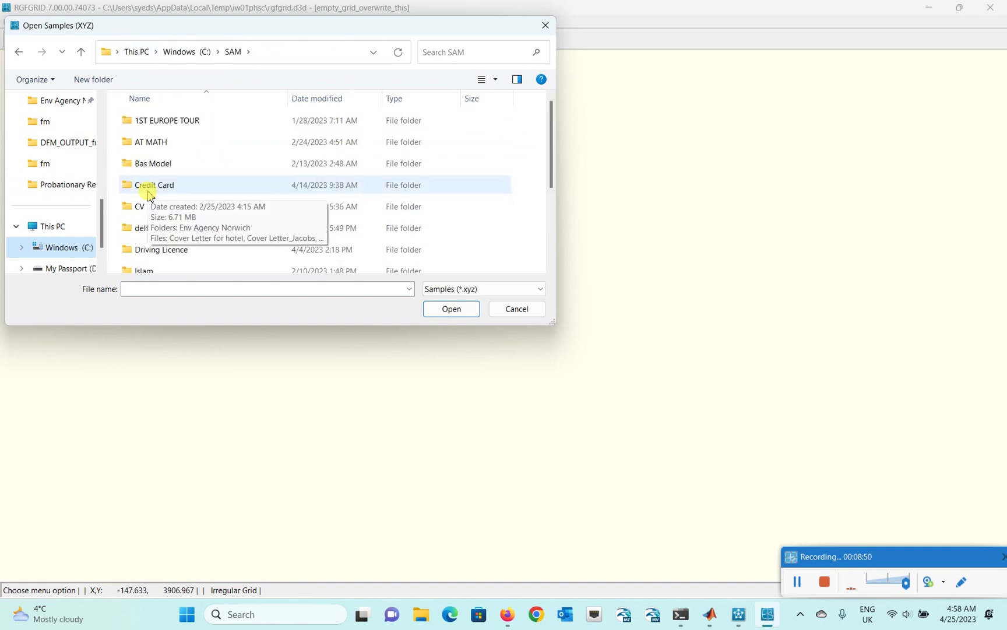
left_click(136, 52)
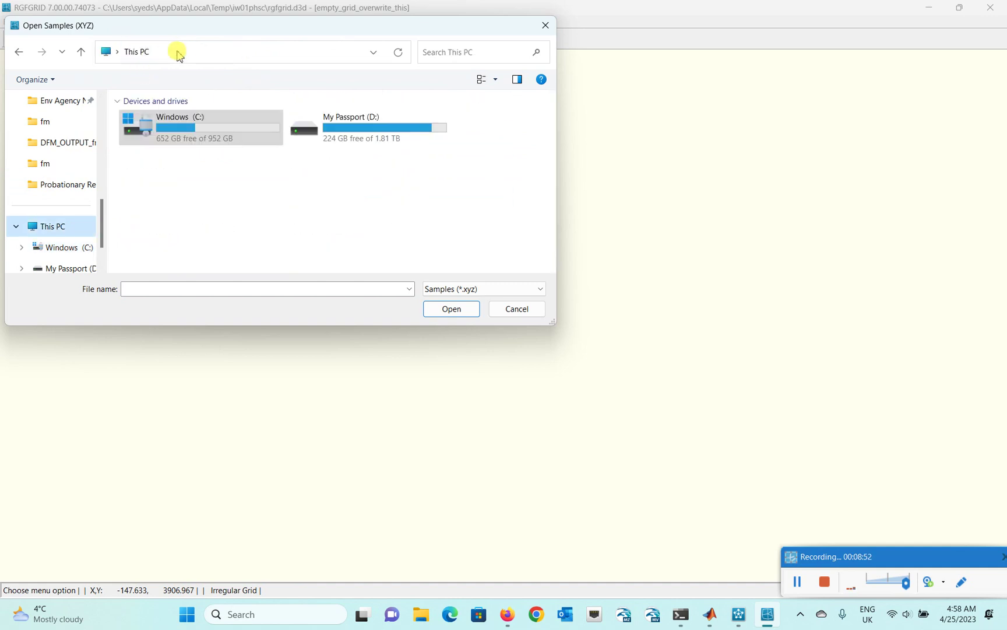
double_click(194, 120)
scroll(175, 205, "down", 2)
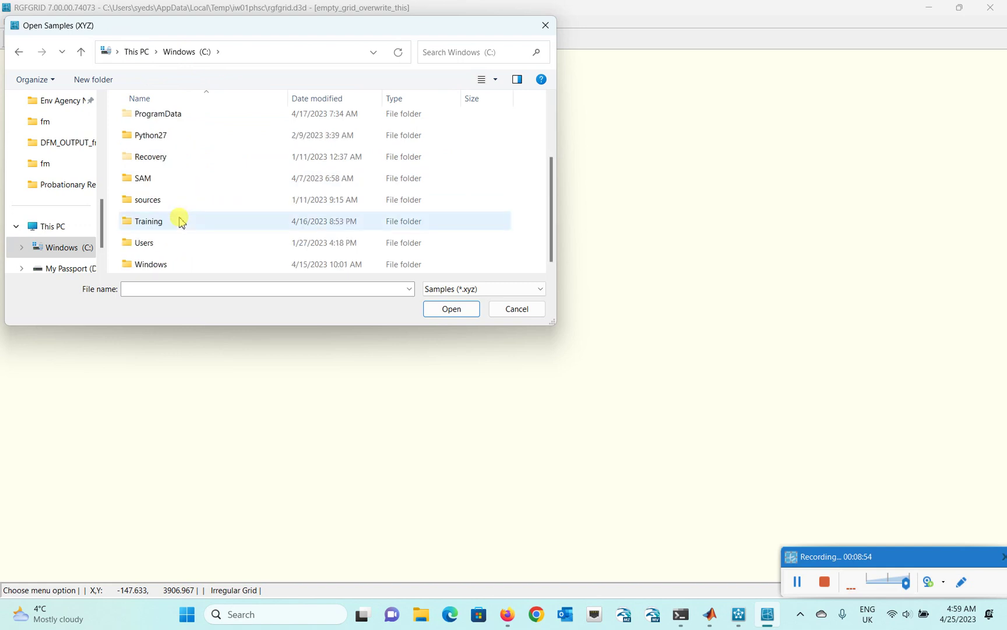
double_click(158, 182)
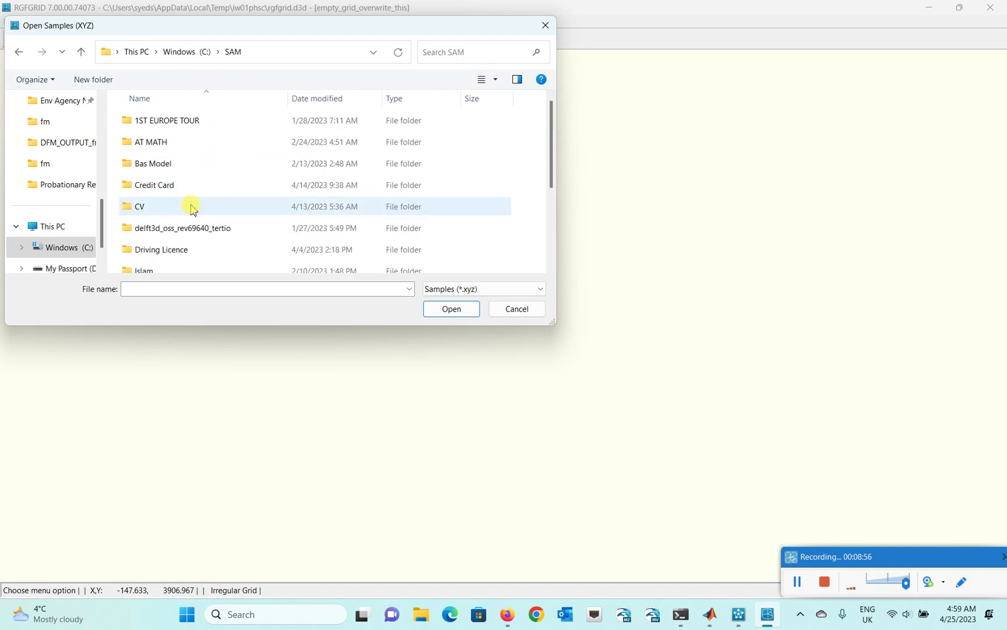
scroll(184, 233, "down", 2)
double_click(168, 239)
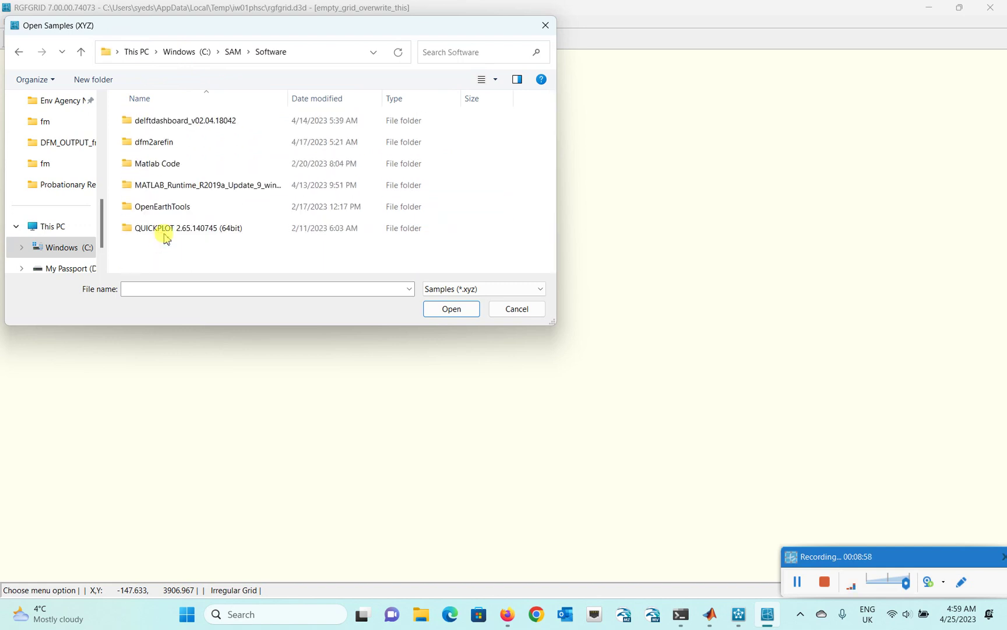
Load the test XYZ samples file from bin\tutorial inside the nested delftdashboard_v02.04.18042 folders and look over its points.
double_click(180, 121)
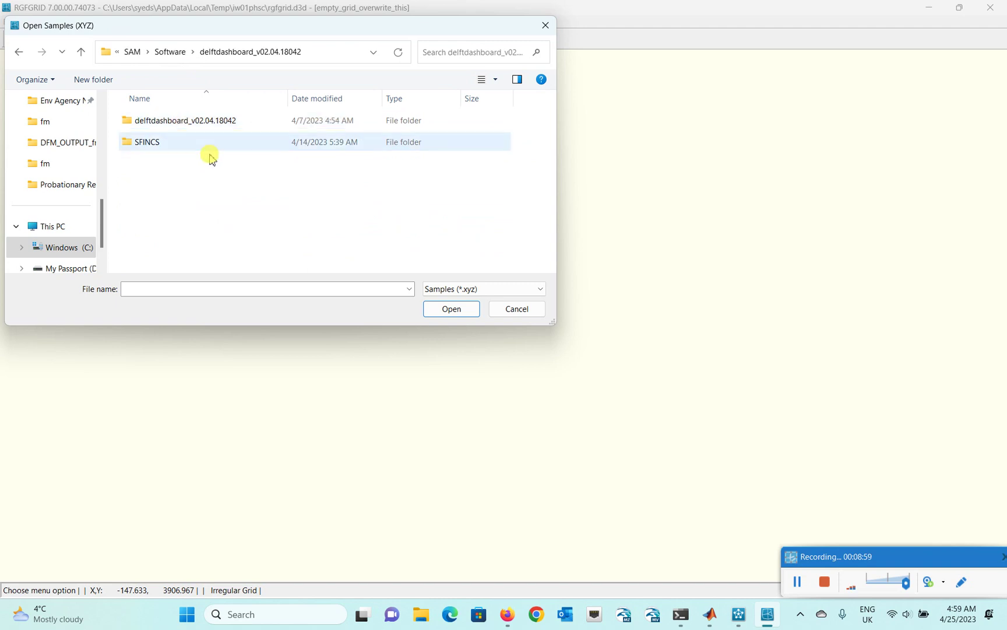
double_click(163, 121)
double_click(142, 120)
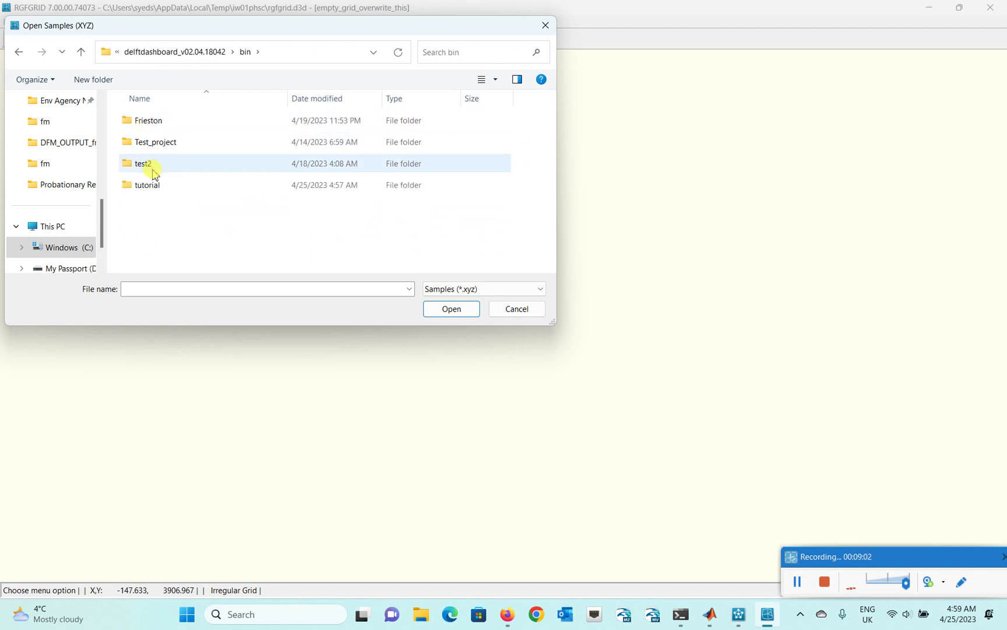
double_click(146, 188)
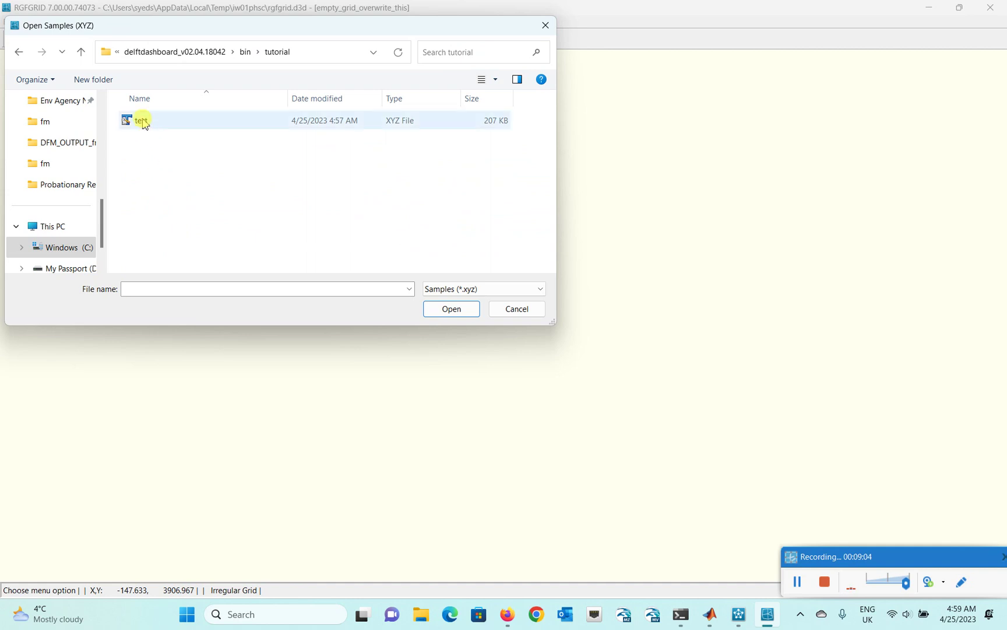
left_click(142, 120)
left_click(451, 308)
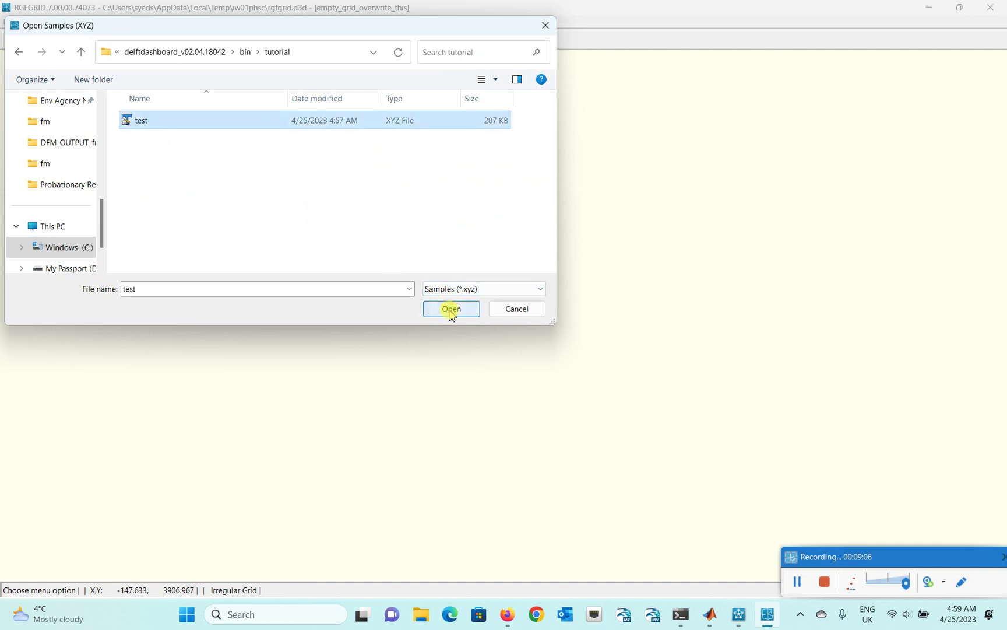
scroll(328, 198, "down", 1)
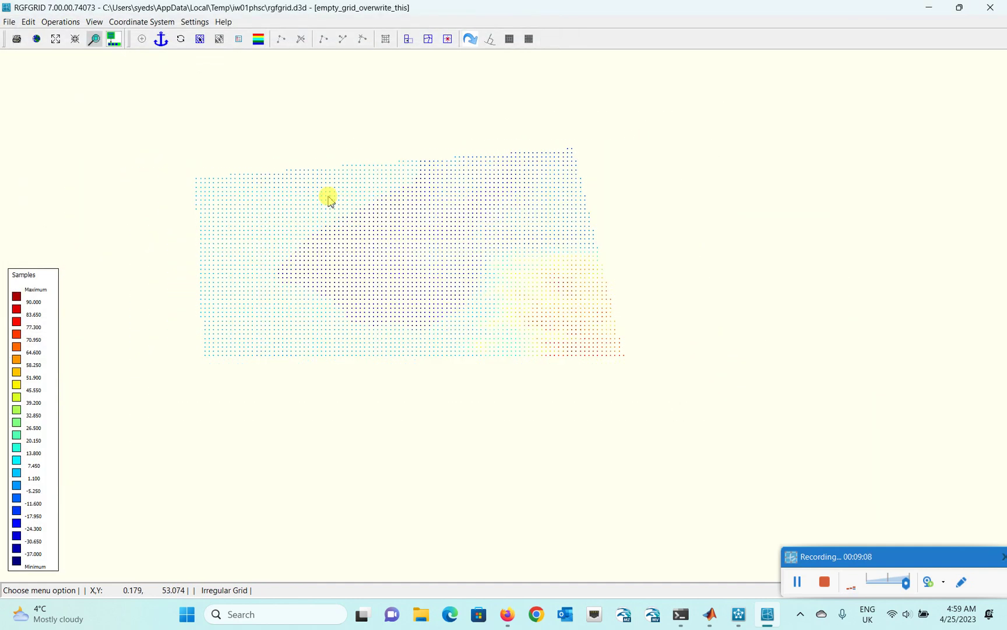
scroll(420, 239, "down", 1)
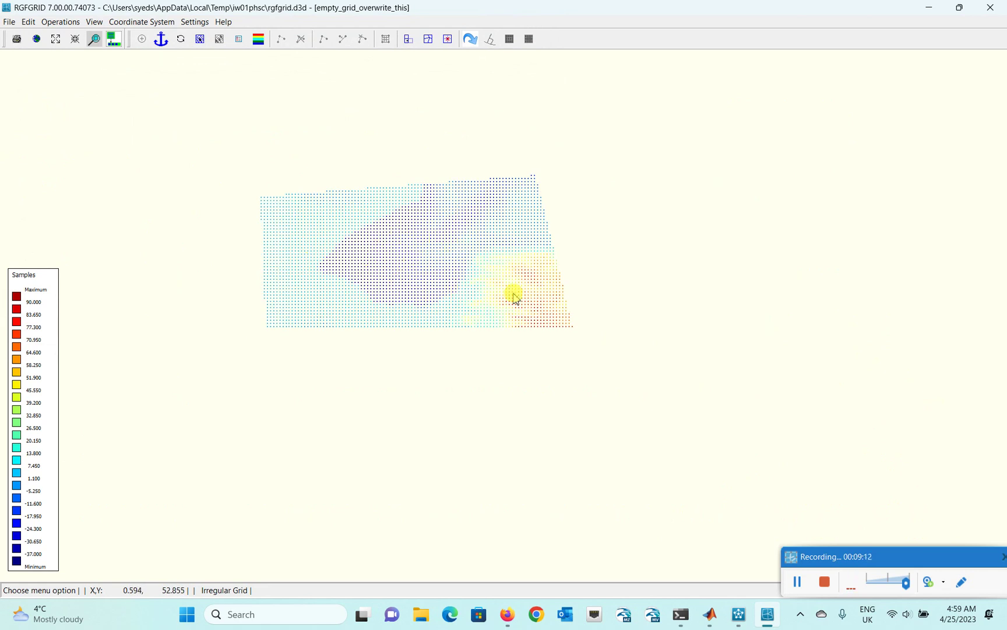
scroll(366, 286, "up", 2)
scroll(365, 287, "up", 1)
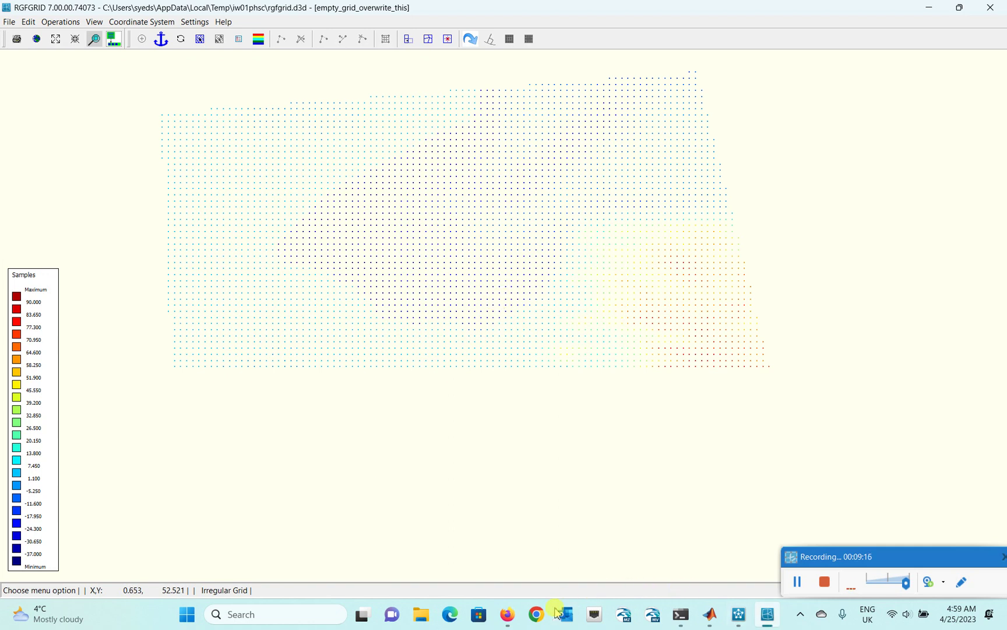
Switch to Delft Dashboard and compare the export cell sizes of the GEBCO19, ETOPO 1, ETOPO 2 and GEBCO 08 databases.
left_click(710, 614)
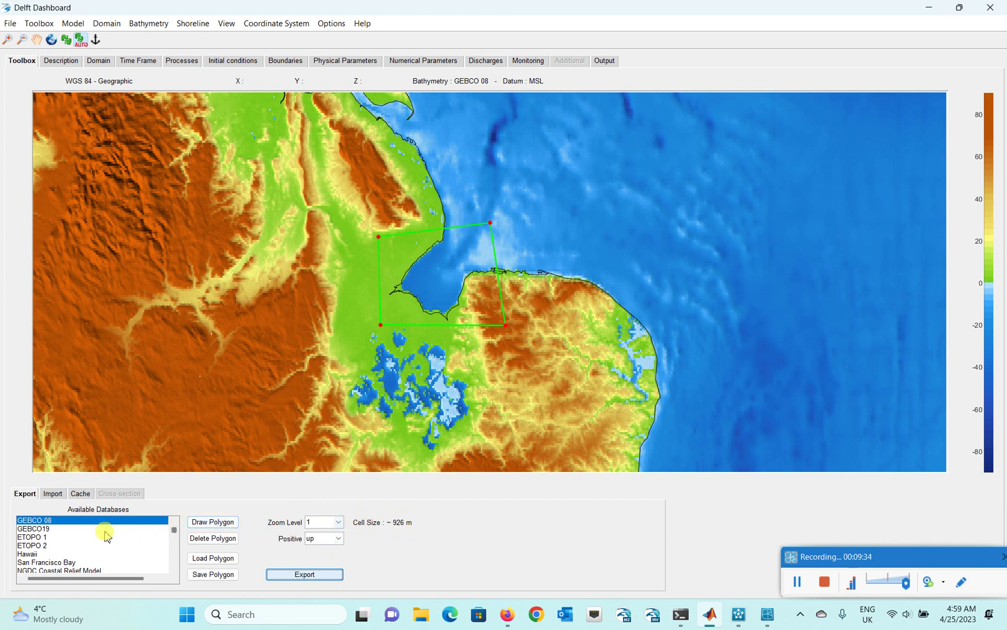
left_click(29, 528)
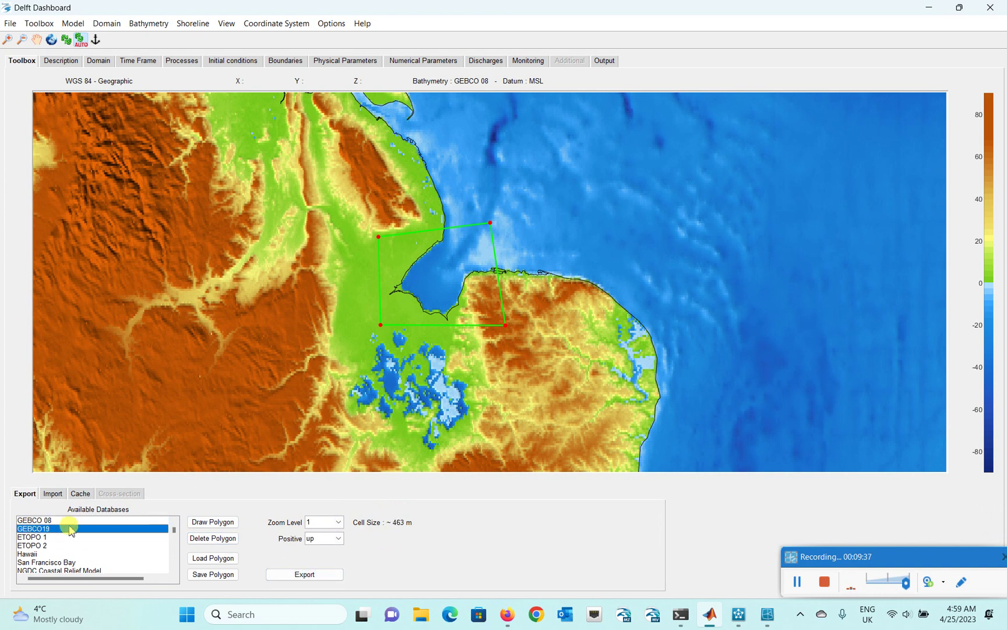
left_click(35, 537)
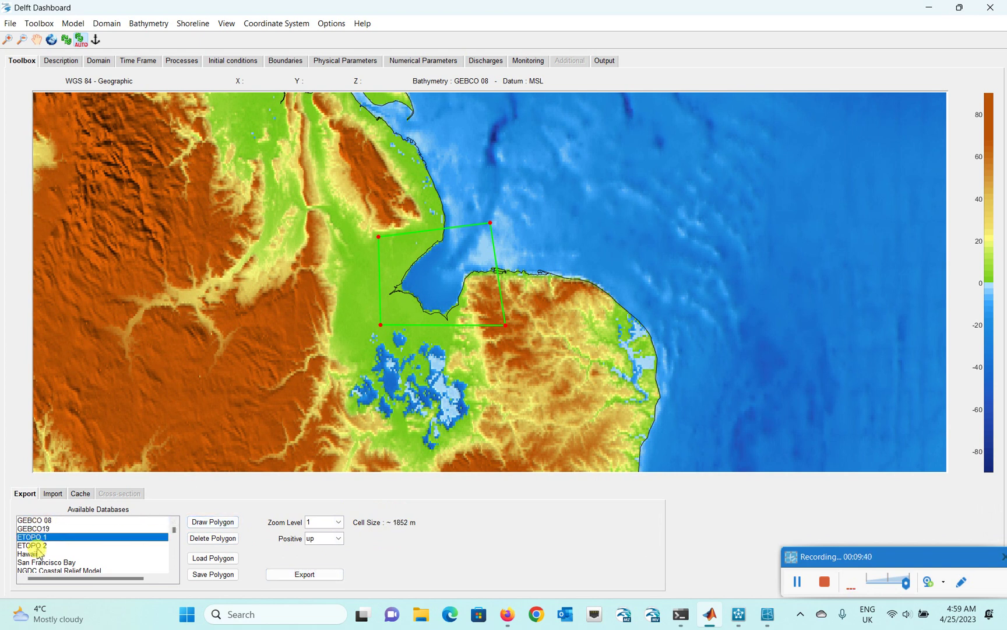
left_click(34, 545)
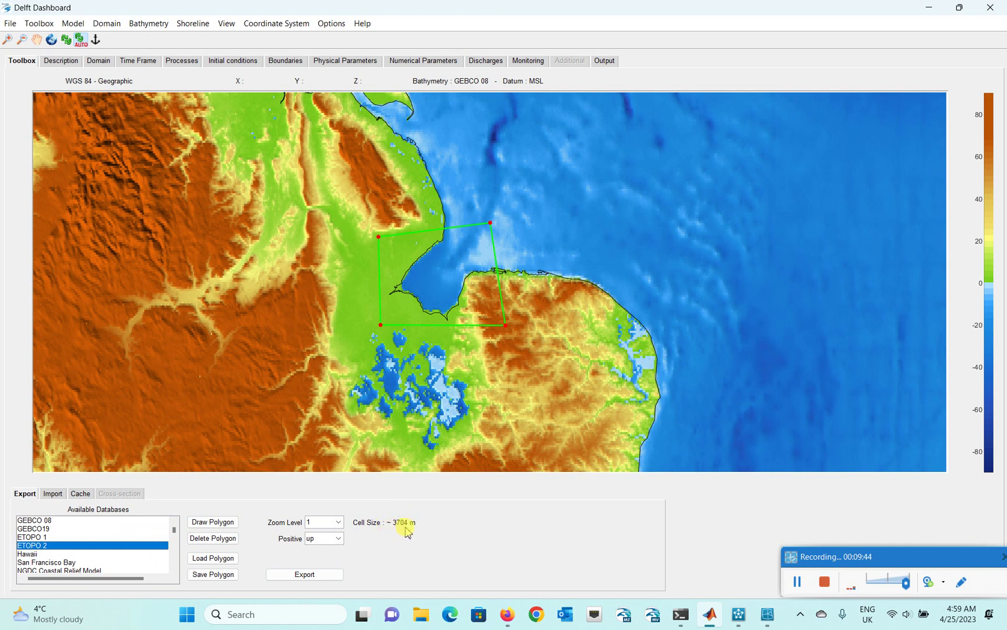
left_click(42, 537)
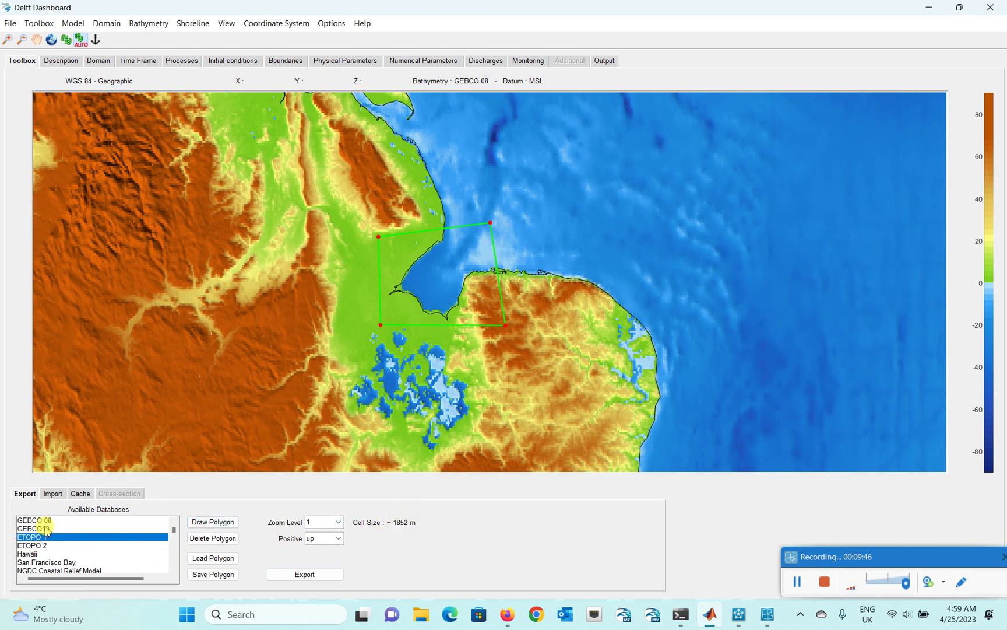
left_click(46, 520)
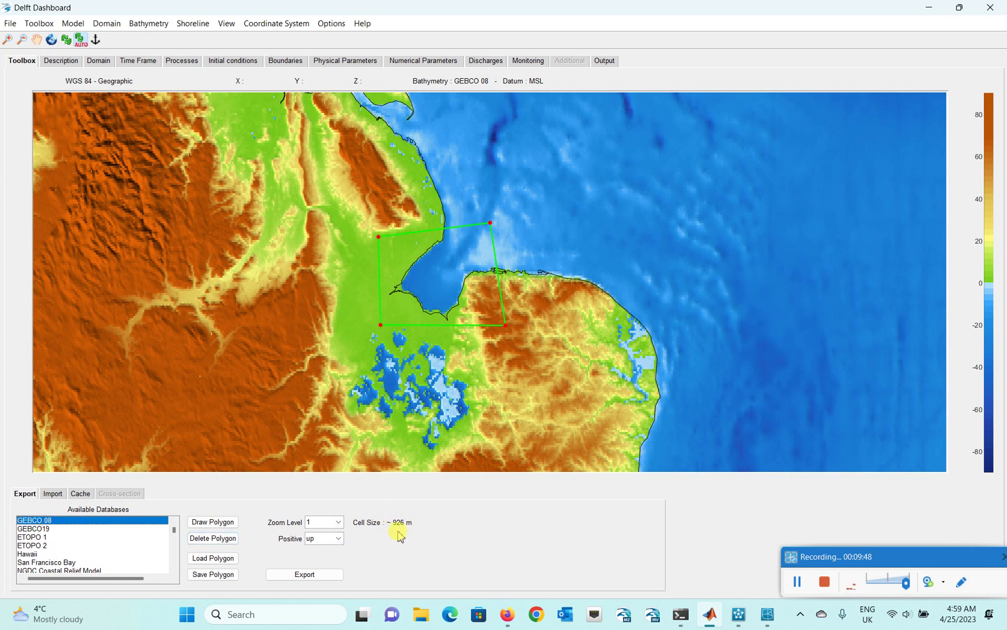
Compare the export cell sizes of the SRTM 4.1 and SRTM Global 1-arc-second databases, leaving SRTM Global 1-arc-second selected.
left_click(174, 568)
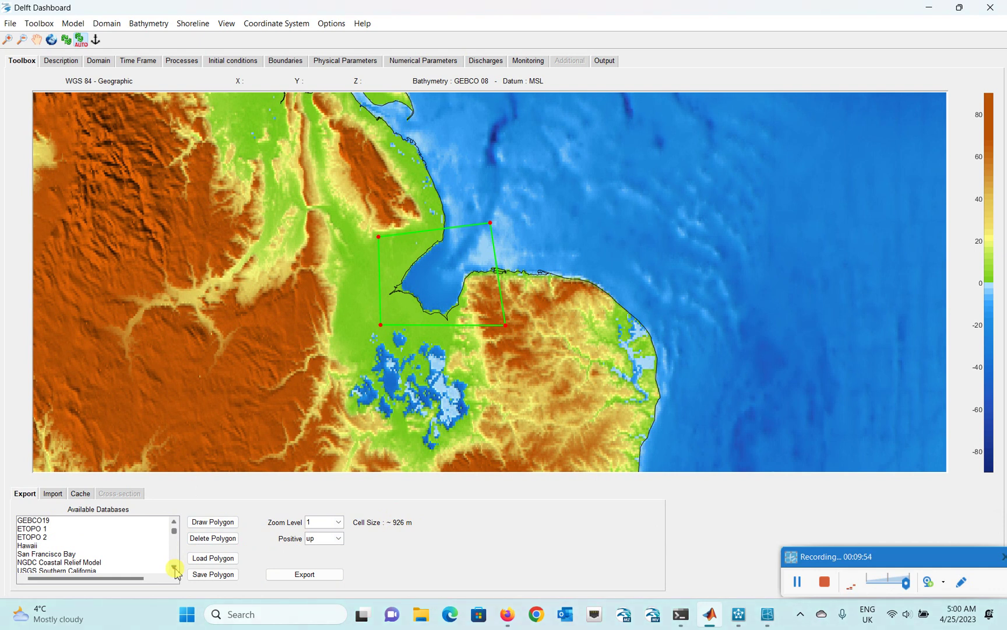
scroll(174, 569, "down", 5)
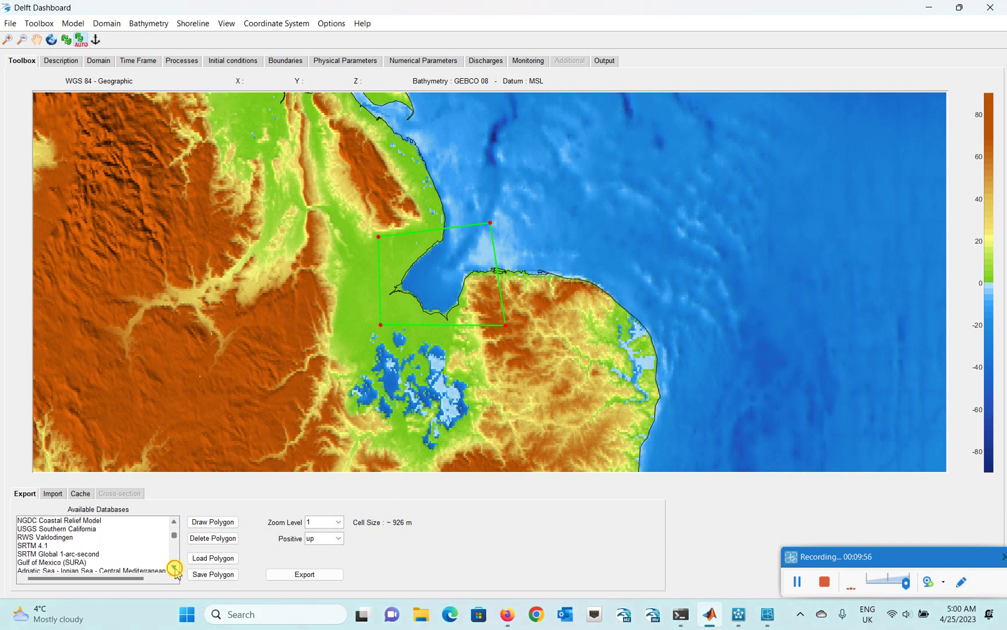
left_click(42, 554)
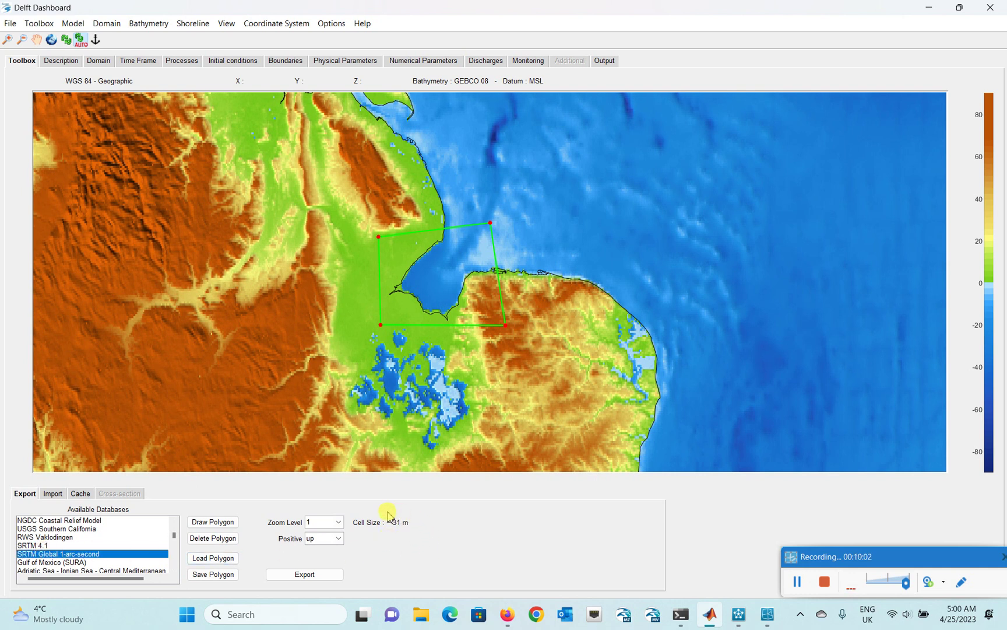
left_click(44, 545)
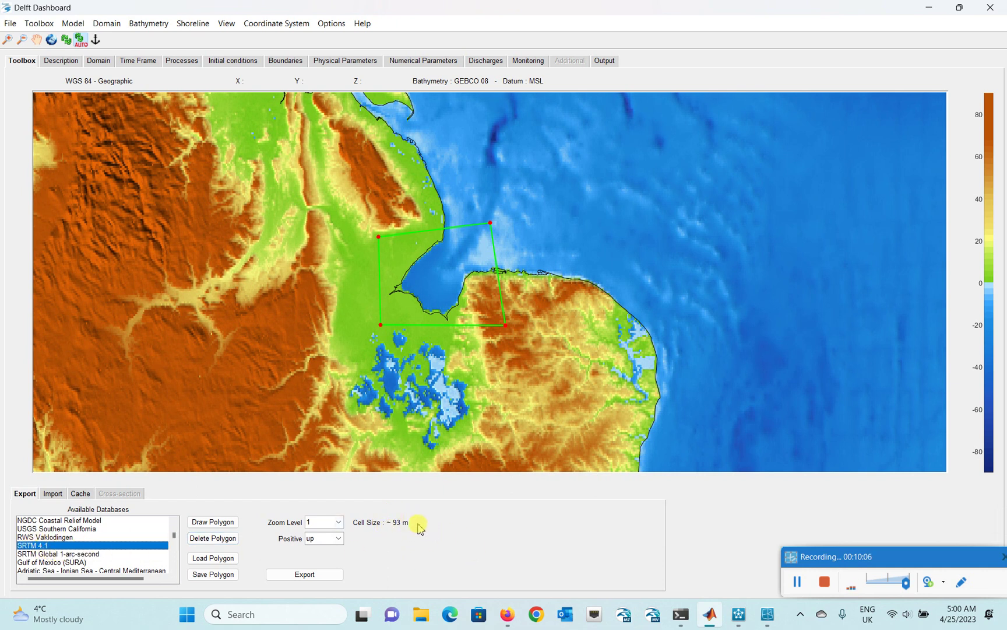
left_click(88, 553)
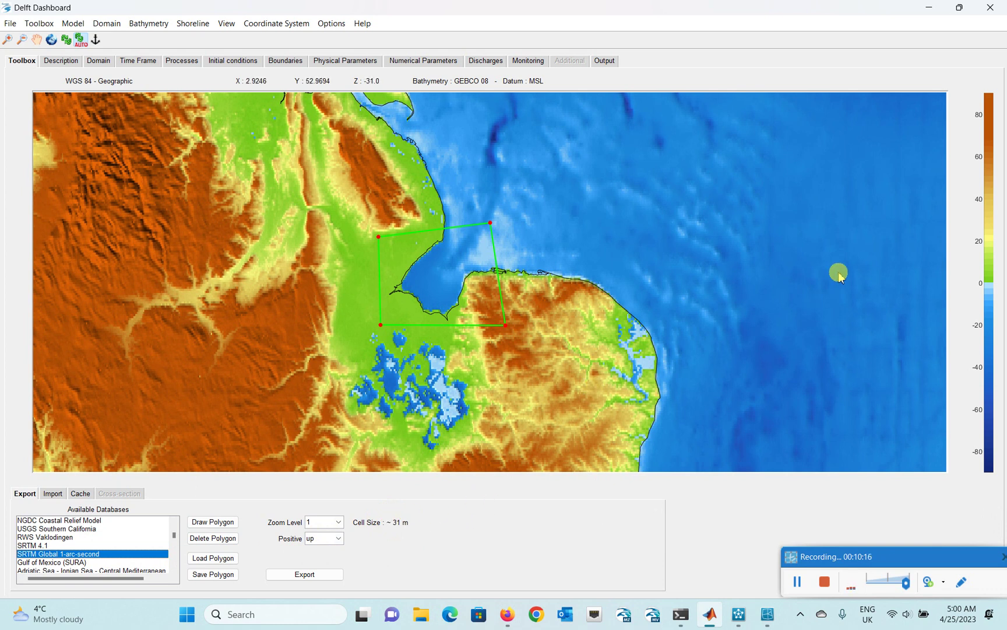
Close RGFGRID and minimize the Delft Dashboard and Delft3D FM Suite windows to reach the desktop.
left_click(929, 8)
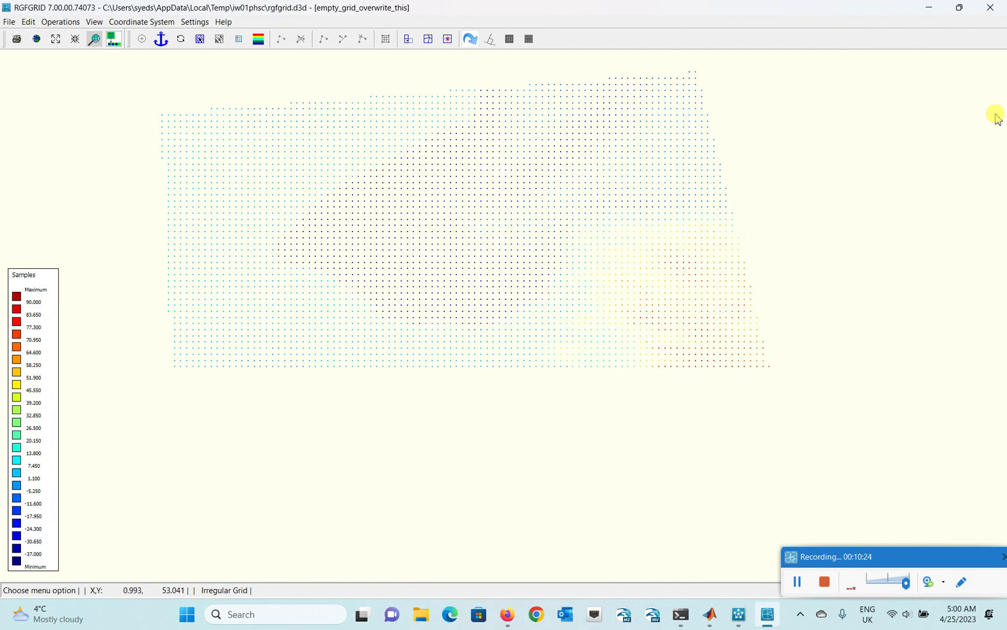
left_click(990, 7)
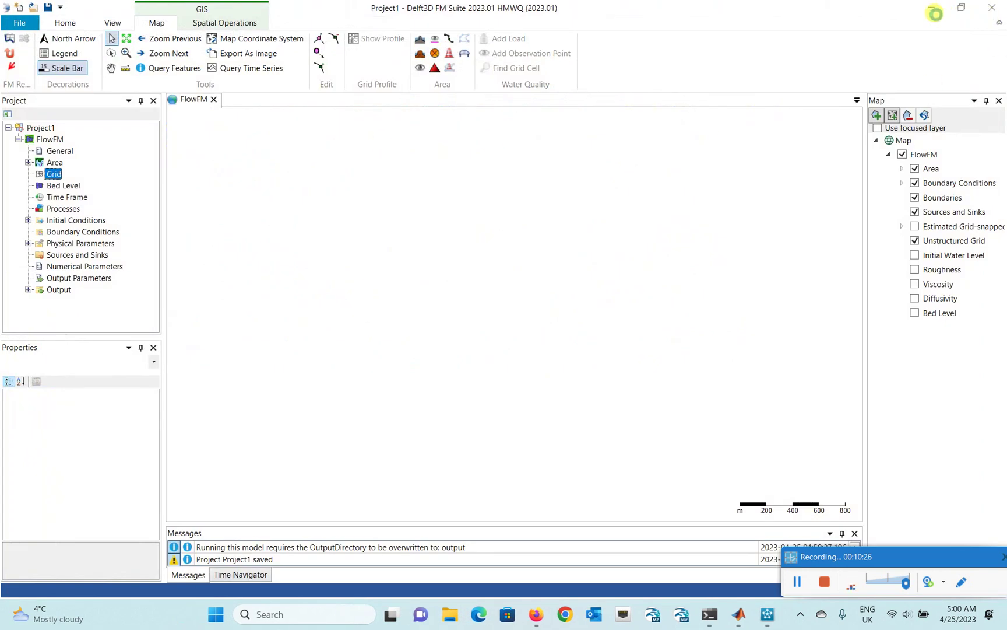
left_click(932, 10)
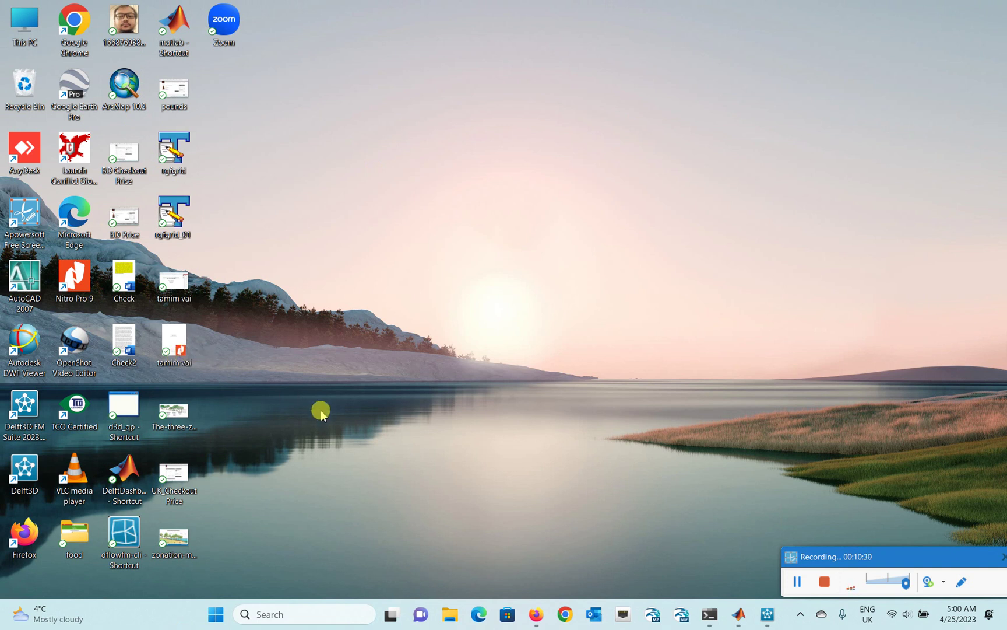
Launch Delft3D-QUICKPLOT from the desktop and start opening a data file with the file type set to Sample Files.
double_click(136, 409)
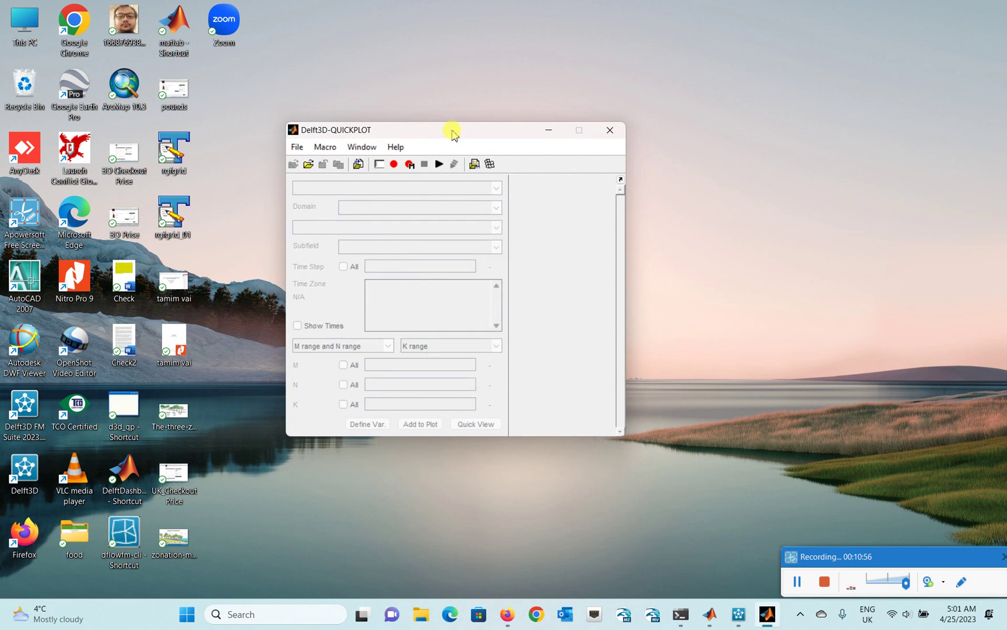
left_click_drag(449, 131, 475, 116)
left_click(333, 150)
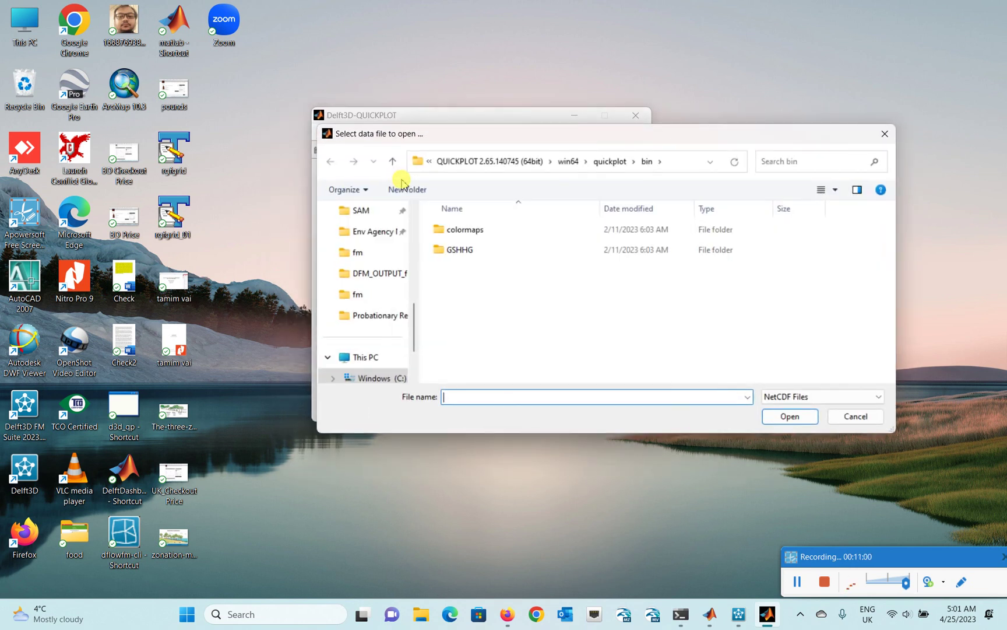
left_click(784, 396)
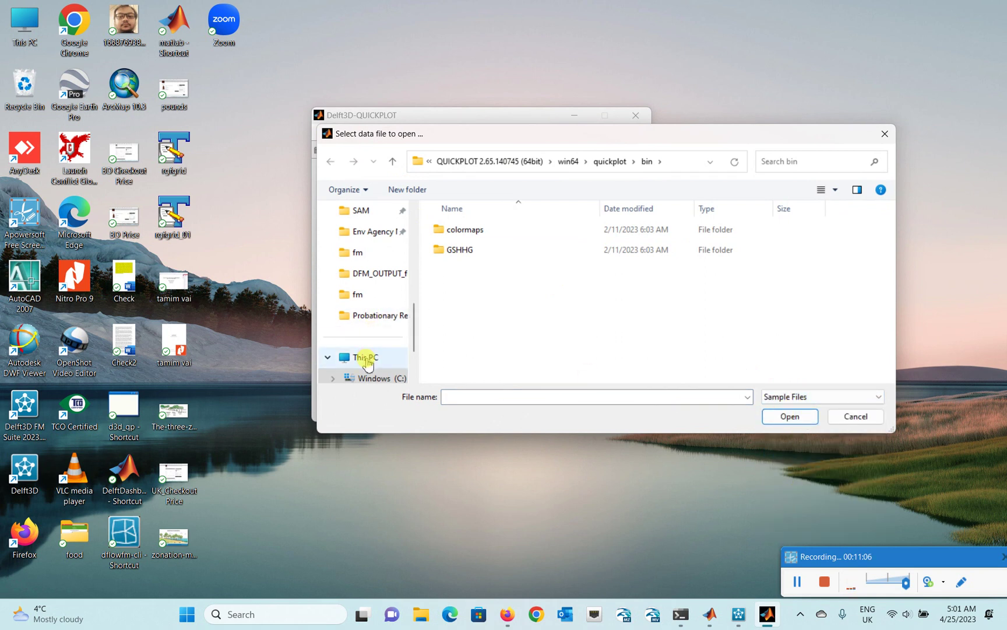
Open the test XYZ file from bin\tutorial inside the nested delftdashboard_v02.04.18042 folders under C:\SAM\Software.
scroll(373, 355, "down", 1)
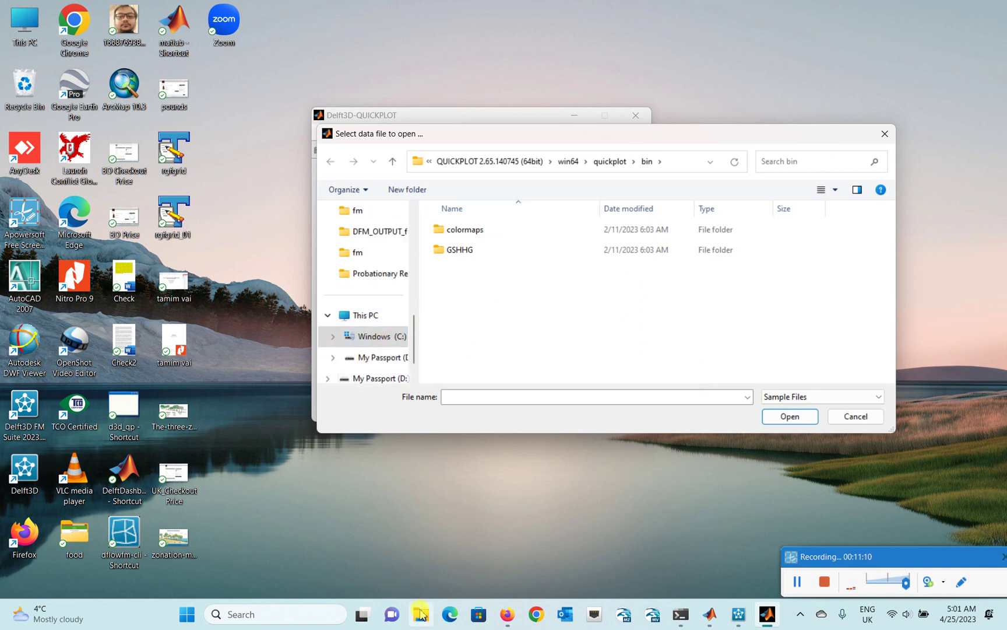
left_click(385, 337)
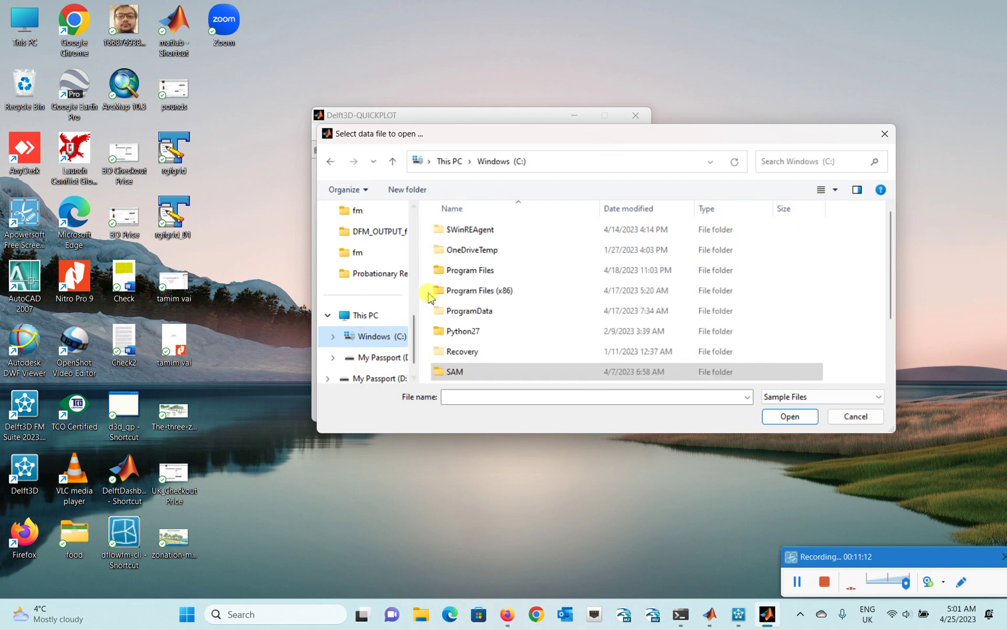
double_click(470, 373)
scroll(475, 353, "down", 1)
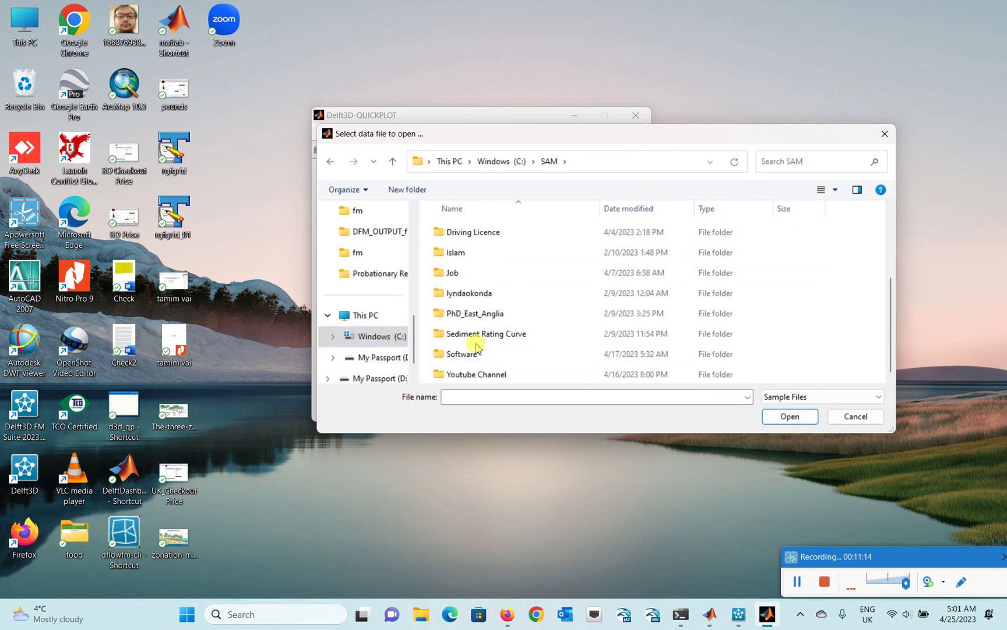
double_click(460, 353)
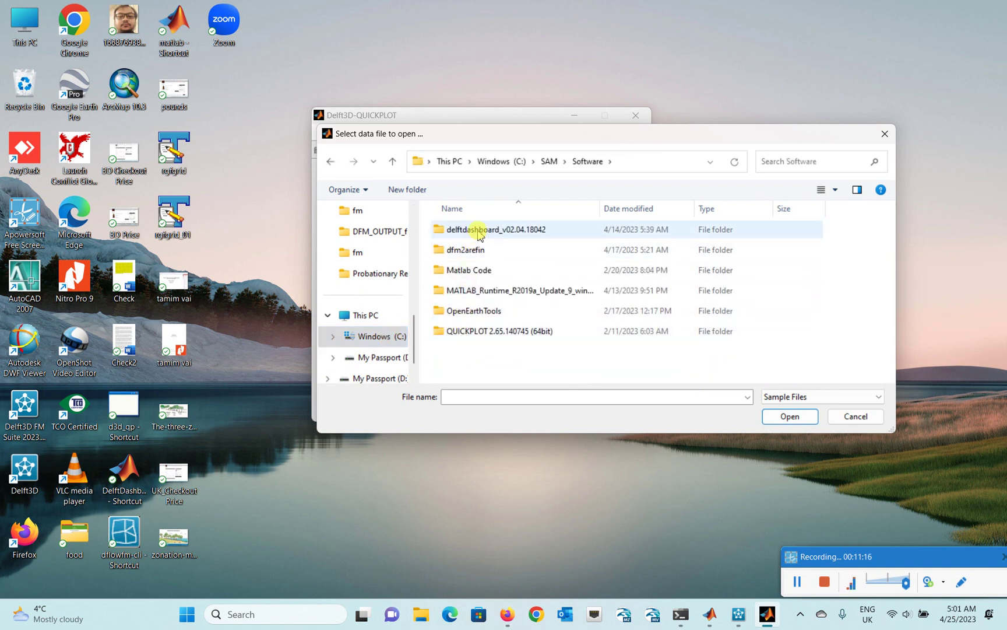
double_click(478, 233)
double_click(476, 233)
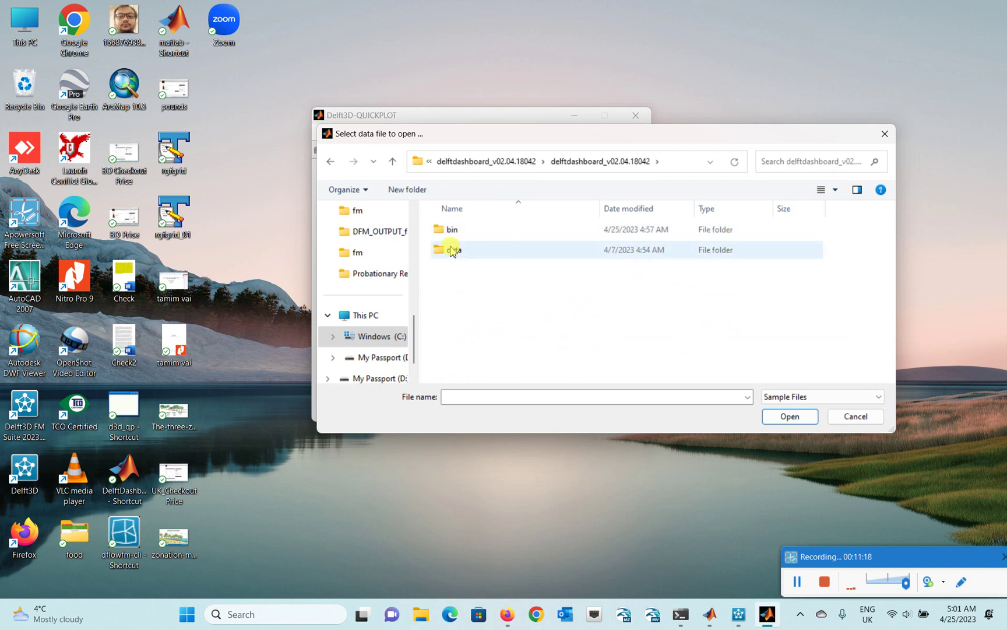
double_click(448, 228)
double_click(454, 293)
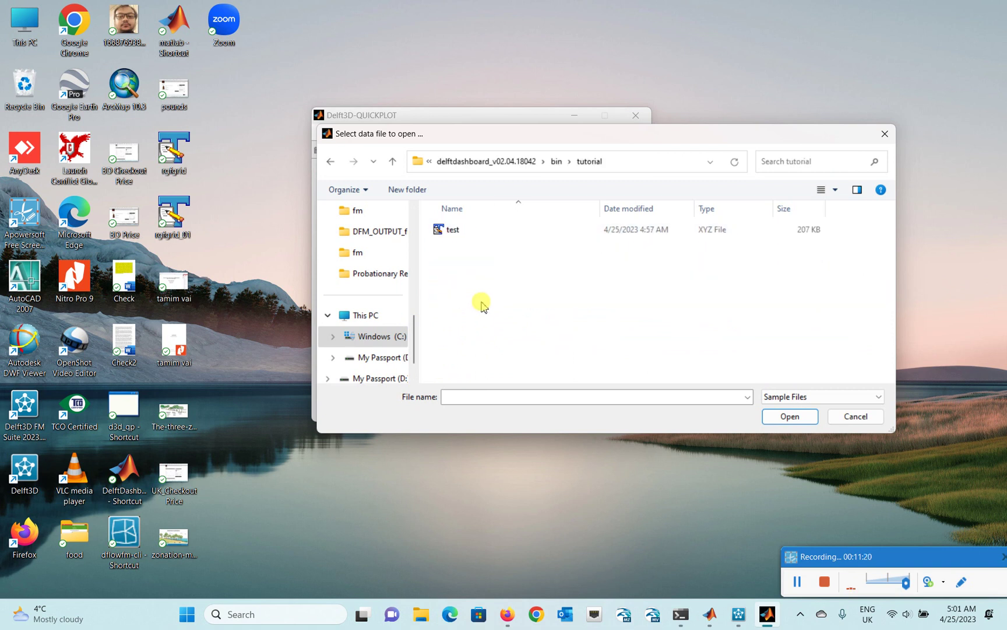
left_click(446, 229)
left_click(800, 420)
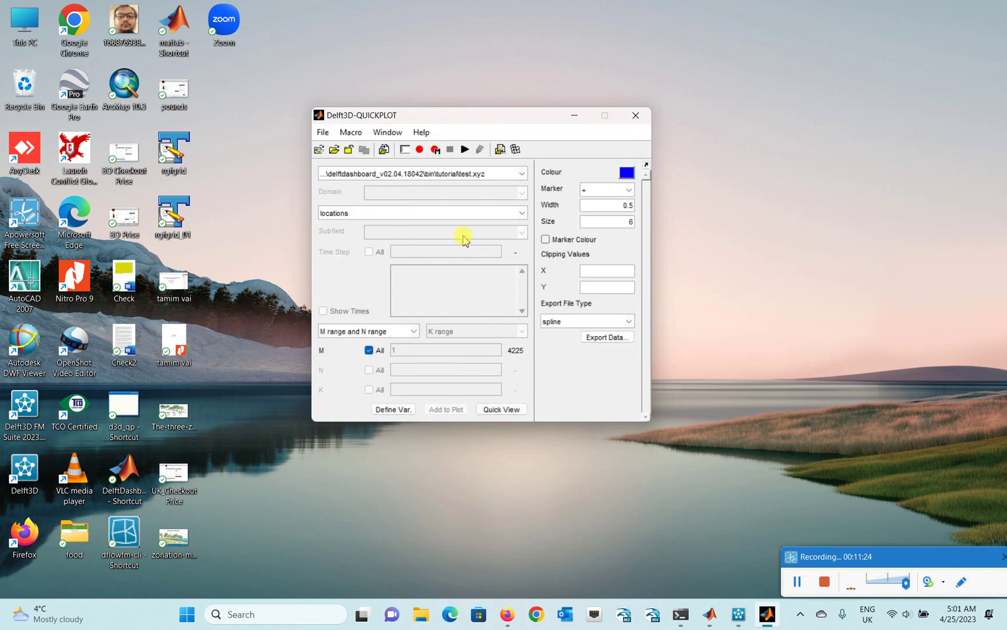
Plot Parameter 3 of the samples in a Quick View figure, examine it maximized, and close the figure.
left_click(456, 212)
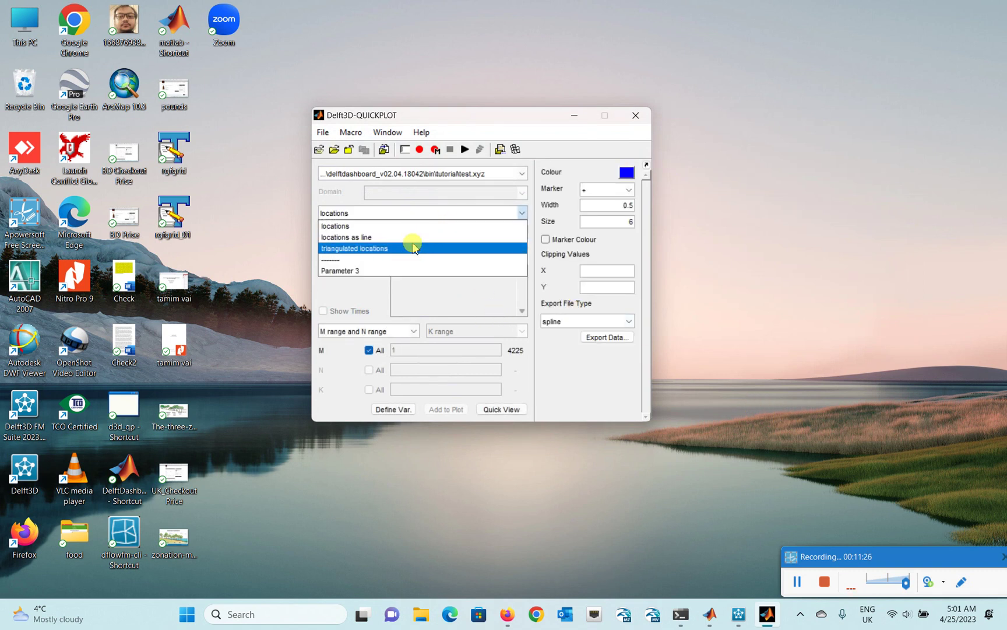
left_click(379, 272)
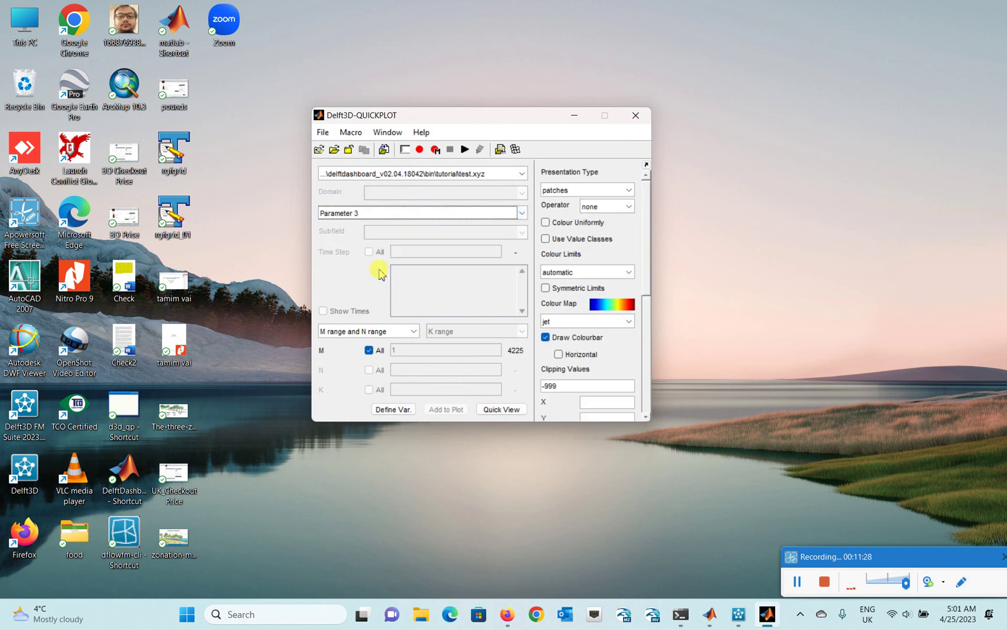
left_click_drag(482, 116, 445, 78)
left_click(466, 370)
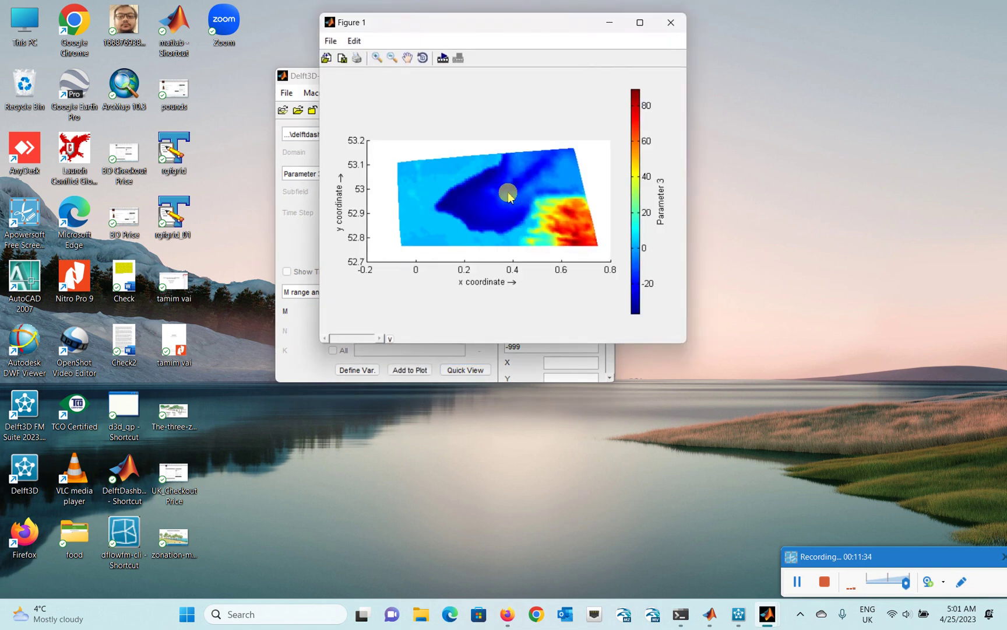
left_click(641, 22)
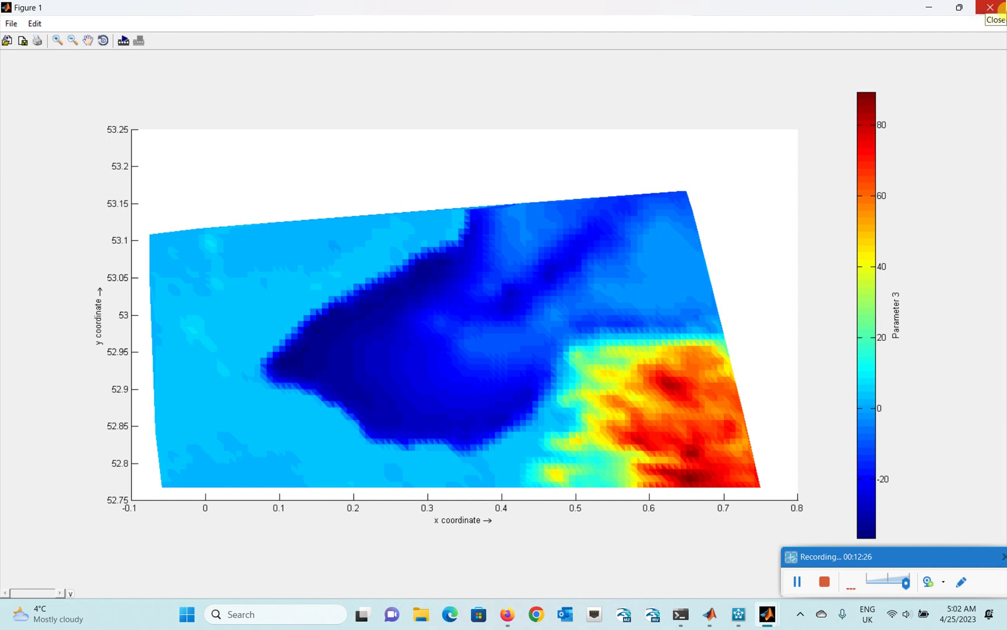
left_click(991, 7)
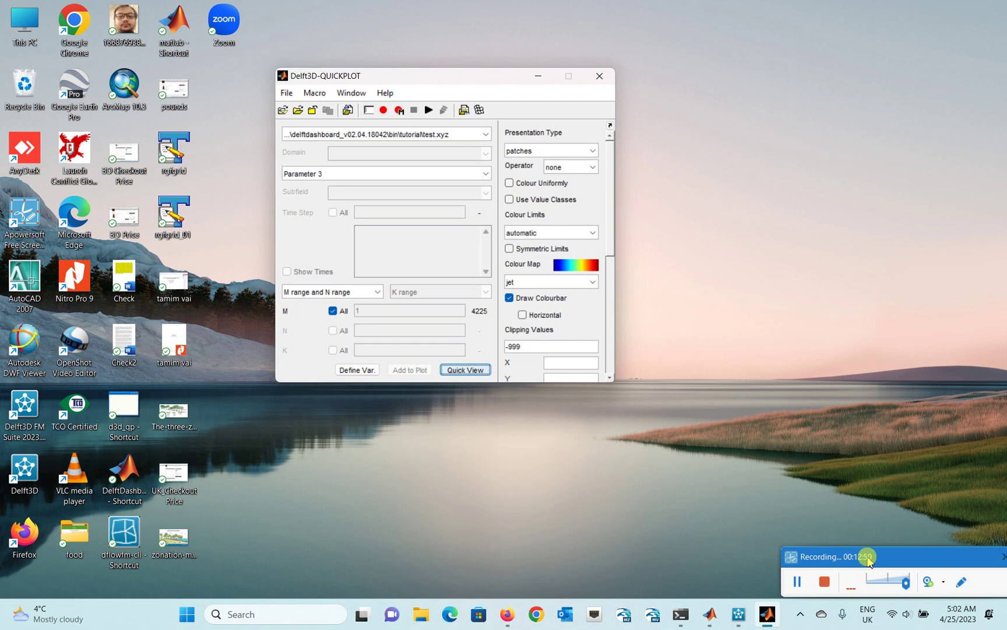
left_click(868, 561)
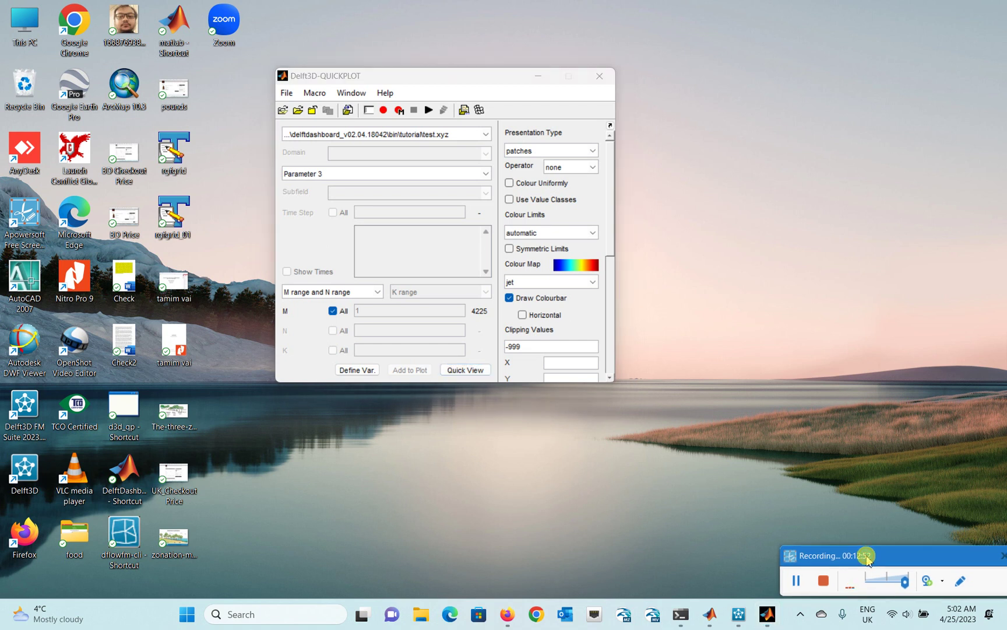